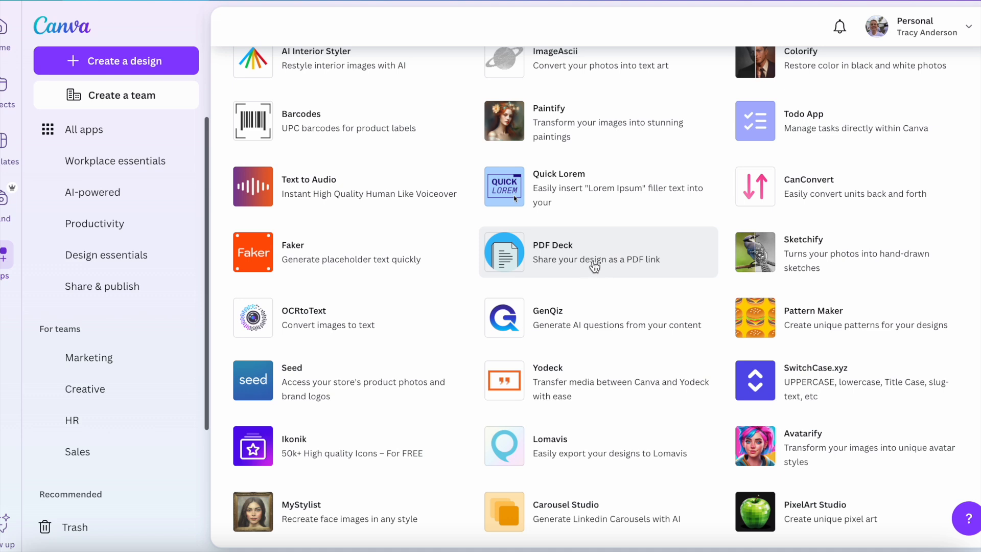
Step: Find the Paintify app and open it in a new Instagram Post (Portrait) design of 1080 × 1350 px
scroll(638, 268, "up", 1)
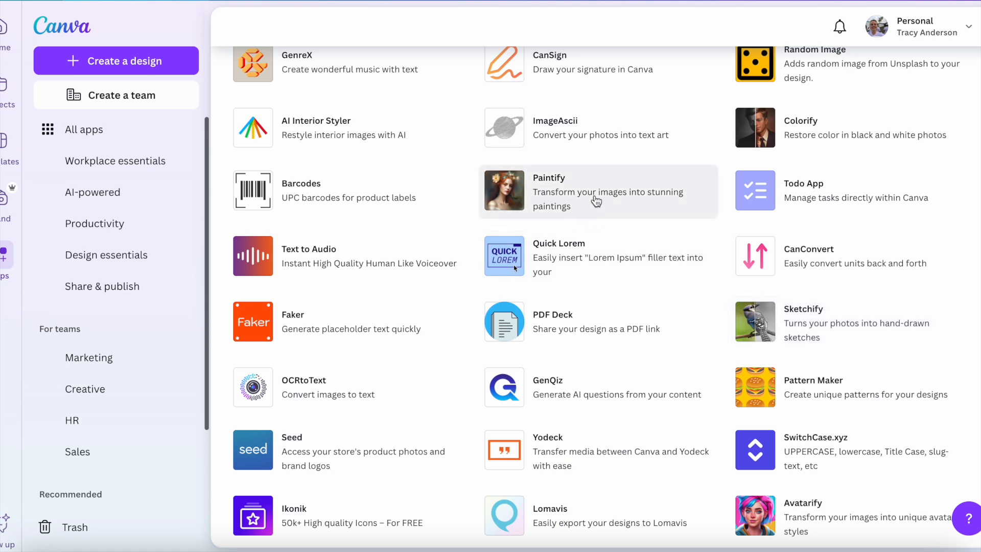
left_click(596, 196)
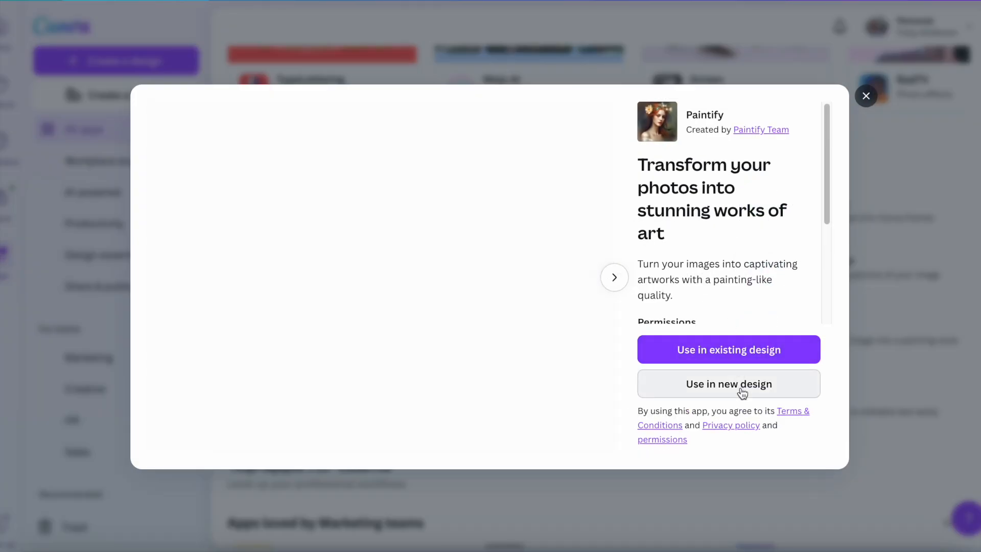
left_click(741, 392)
type("instgra,")
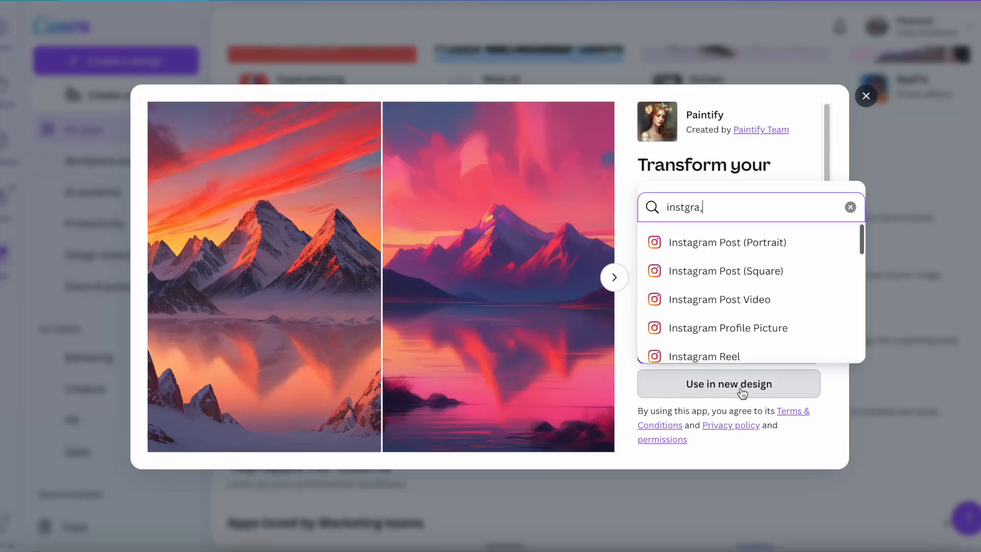
left_click(756, 243)
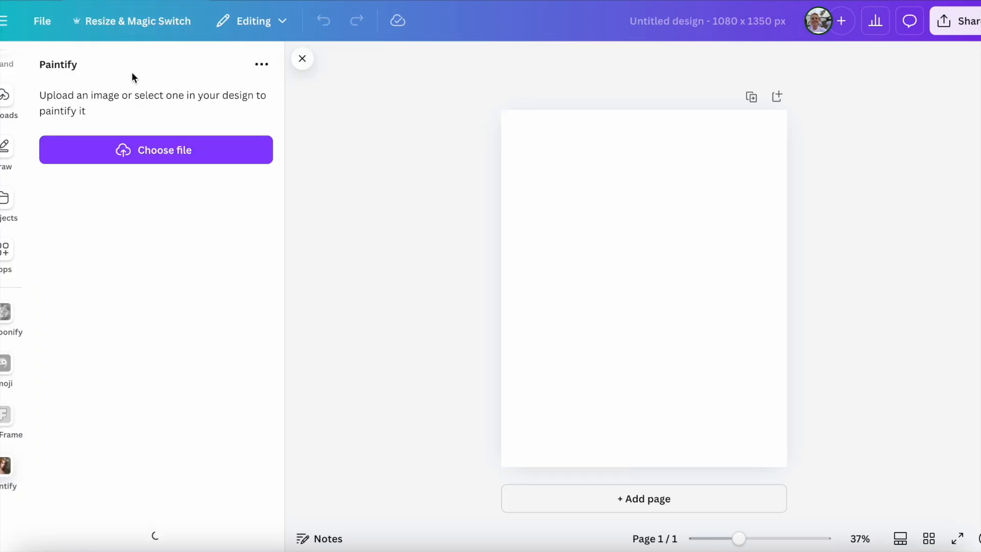
Step: Paintify the T-shirt photo IMG_2753.jpg from the Downloads folder
left_click(247, 154)
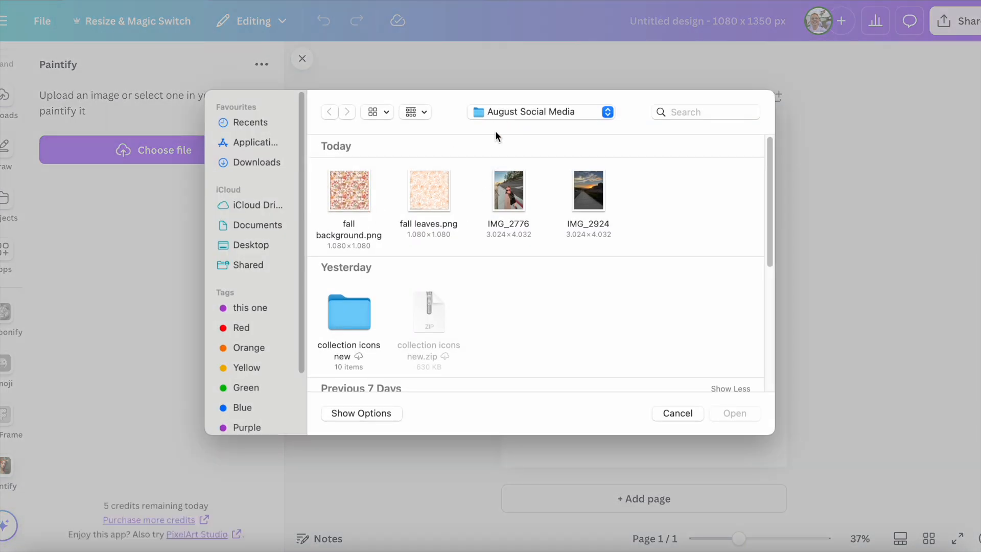
left_click(252, 162)
double_click(586, 197)
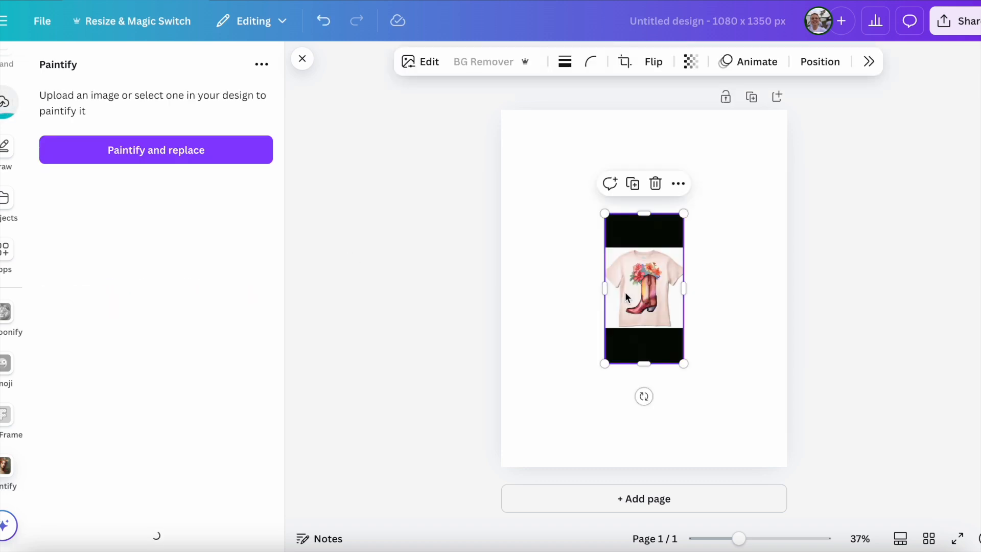
Step: Enlarge the painted T-shirt image to nearly the full page width and centre it on page 1
left_click_drag(683, 213, 783, 142)
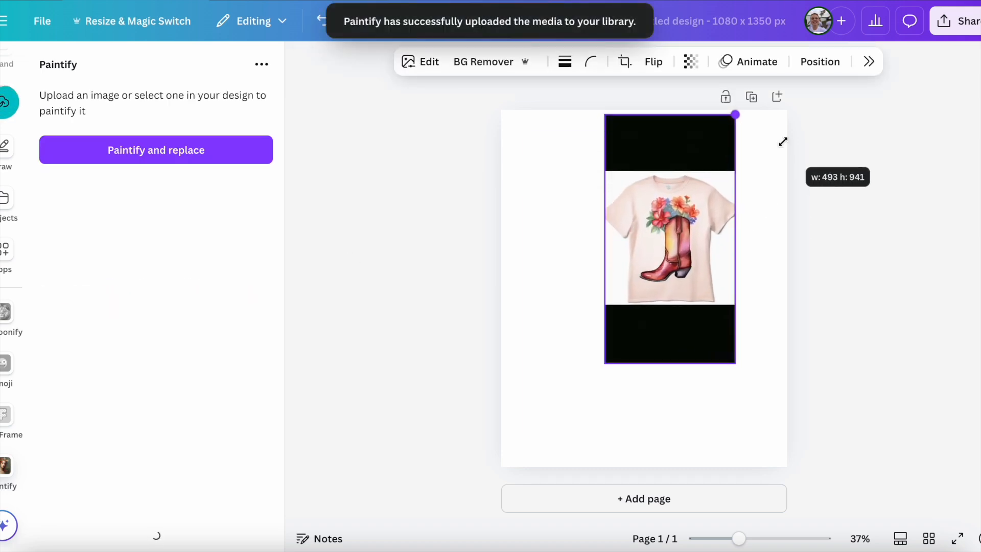
left_click_drag(603, 372, 529, 506)
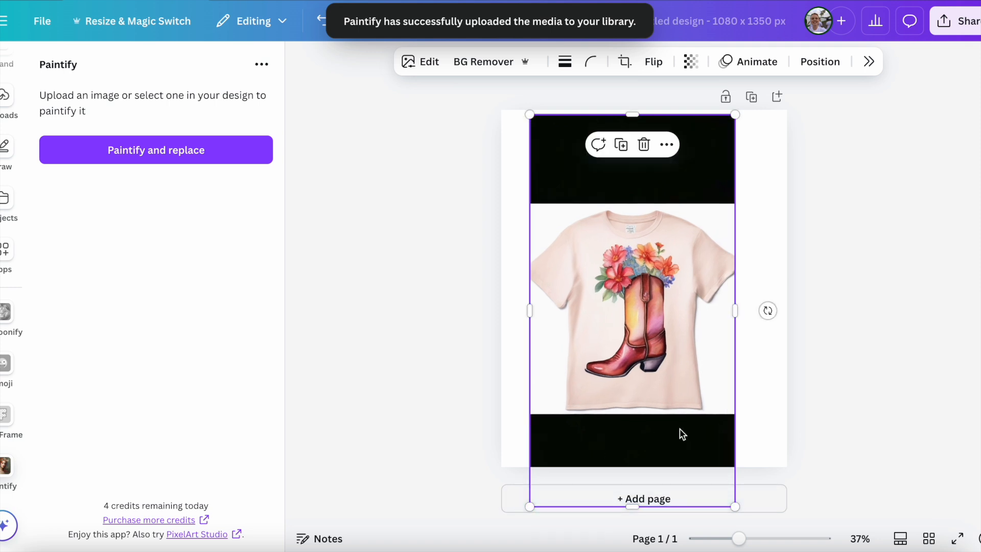
left_click_drag(737, 112, 846, 74)
left_click_drag(528, 506, 462, 539)
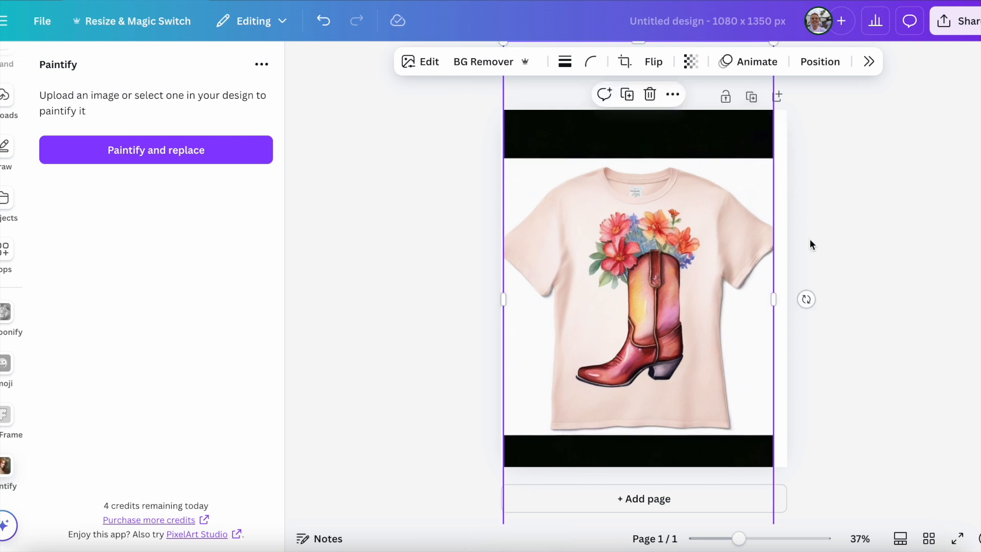
left_click_drag(723, 257, 725, 260)
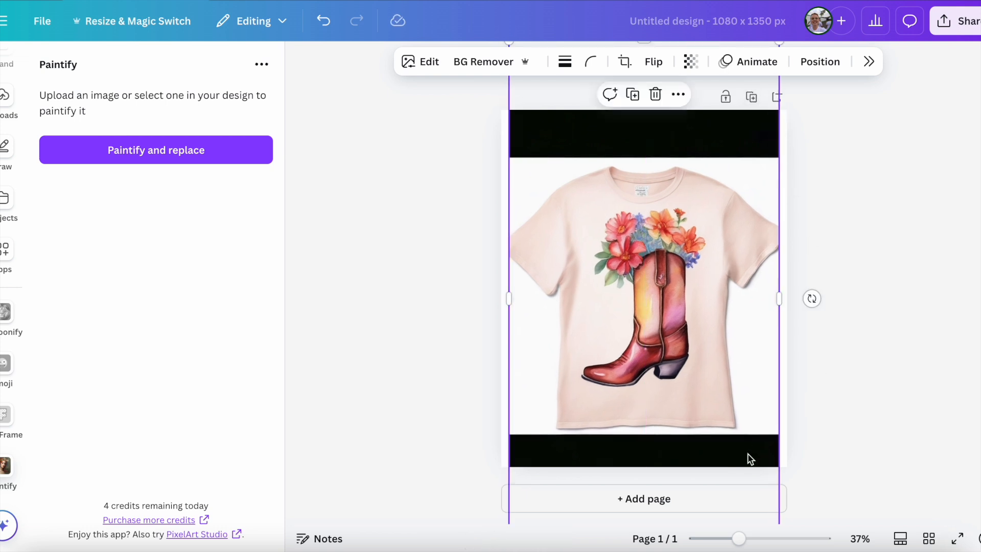
left_click(855, 471)
Step: Add a second page and place the cartoon-style version of the hanging T-shirt from the uploaded images on it
left_click(746, 506)
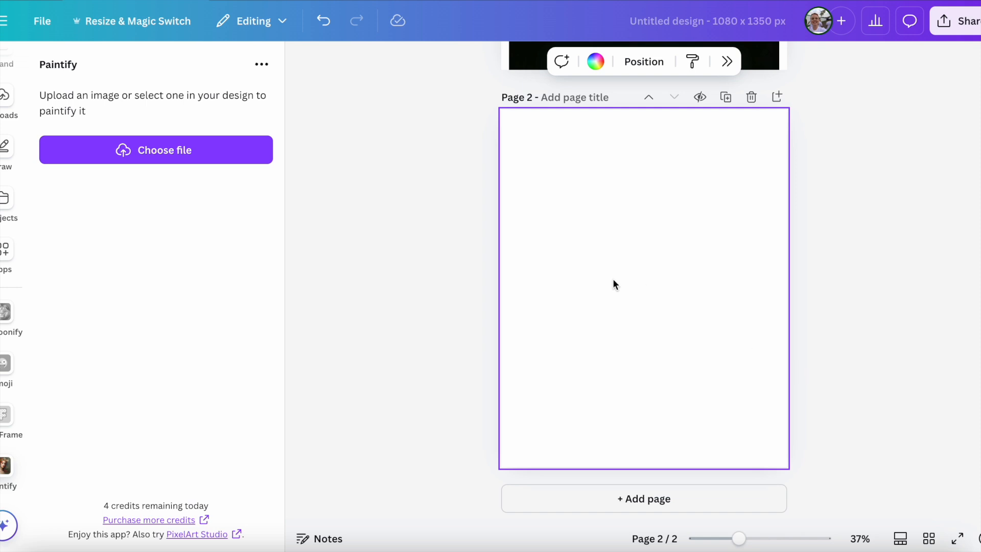
left_click(5, 96)
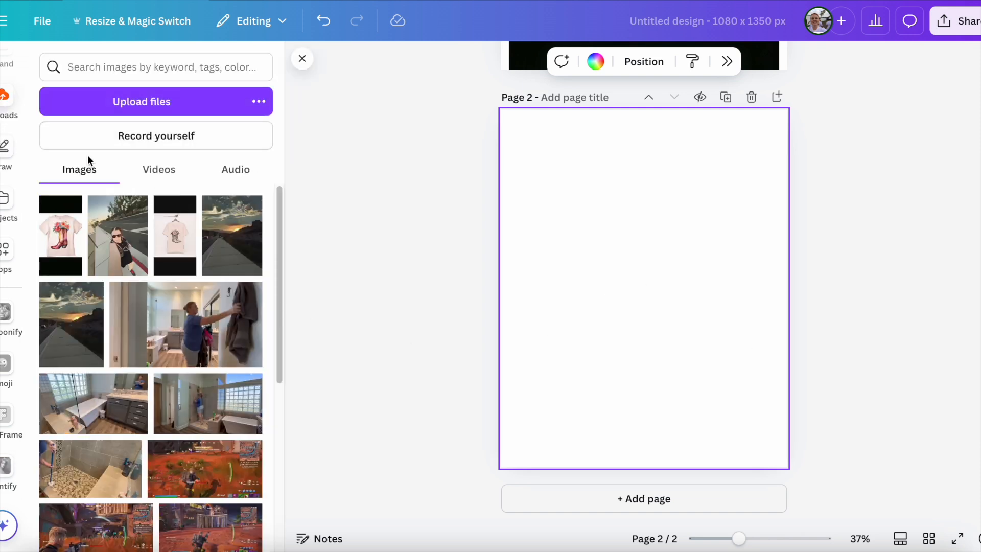
left_click(184, 229)
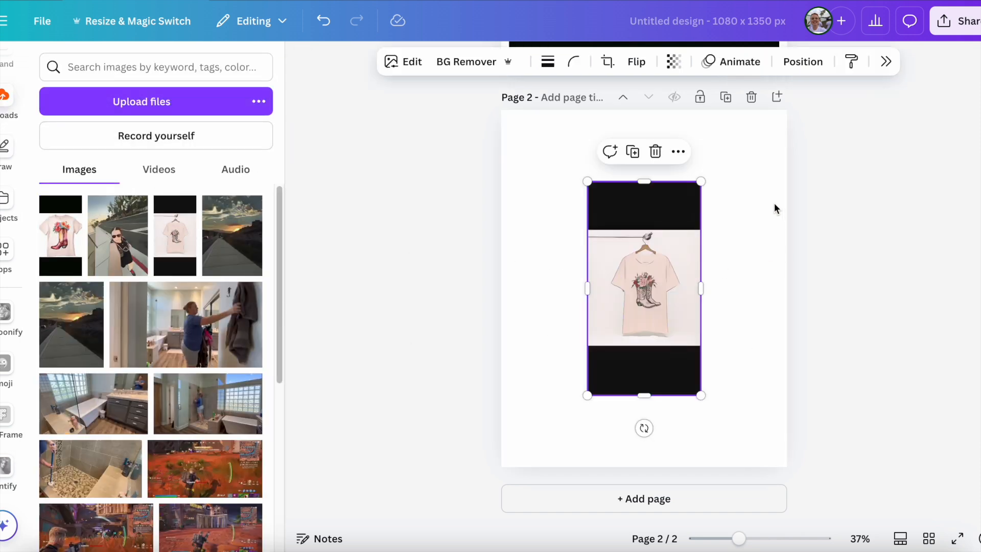
Step: Enlarge the cartoon-style T-shirt image on page 2 to almost fill the page width and roughly centre it
left_click_drag(700, 181, 756, 82)
left_click_drag(588, 393, 523, 513)
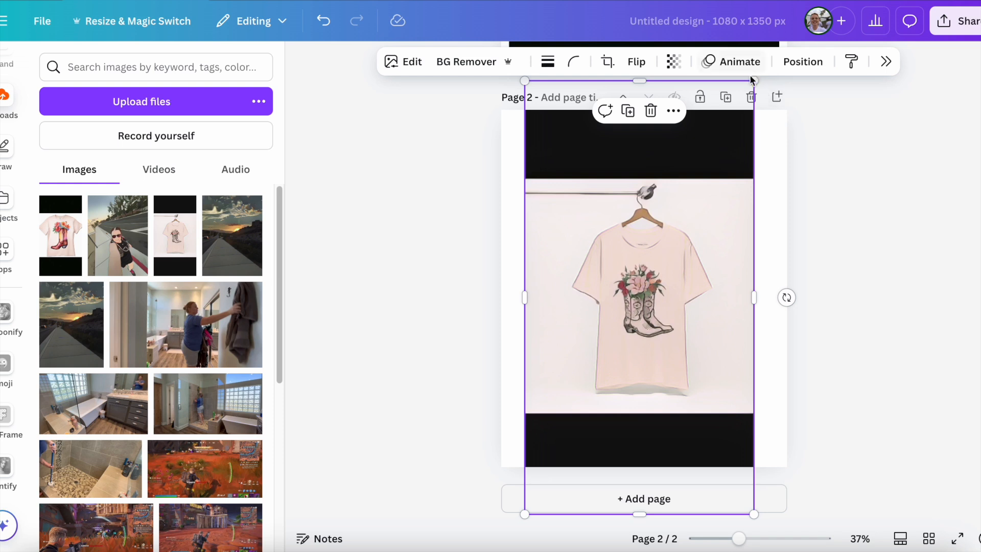
left_click_drag(752, 79, 869, 93)
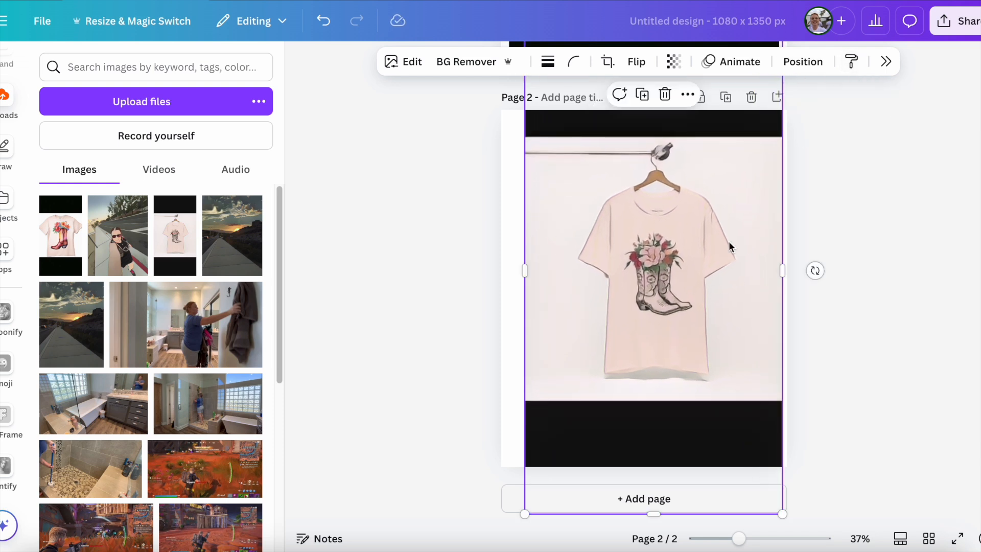
left_click_drag(710, 276, 706, 274)
left_click(815, 434)
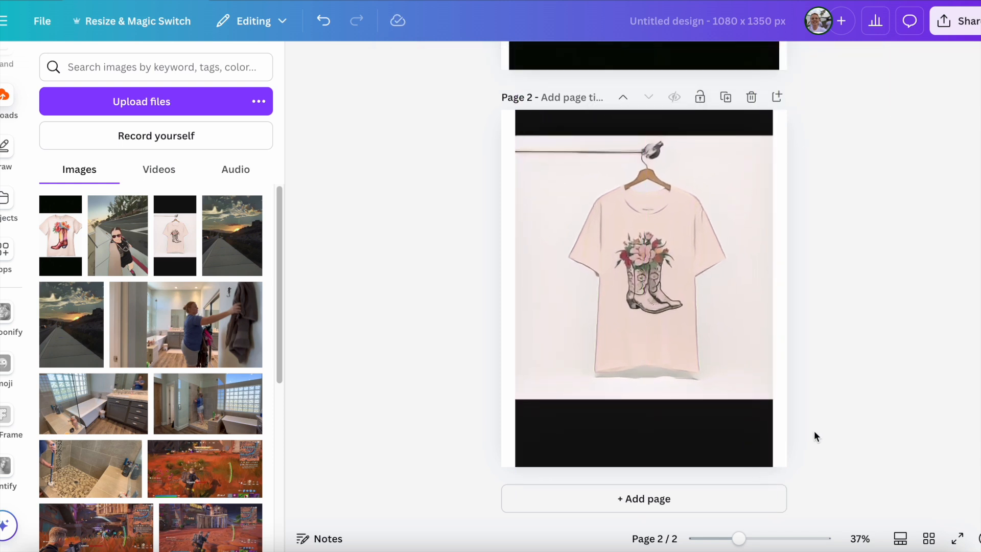
Step: Add a third page, upload the original T-shirt photo IMG_2753.jpg and place it on that page
left_click(741, 511)
left_click(177, 104)
left_click(591, 191)
double_click(590, 191)
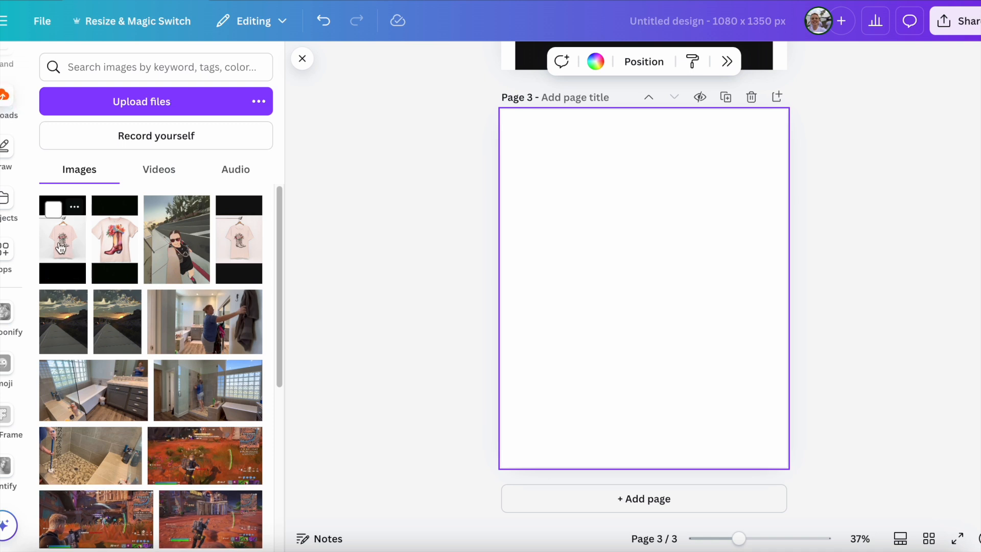
left_click(68, 249)
Step: Enlarge the original T-shirt photo on page 3 to nearly the page width and centre it
left_click_drag(712, 156, 758, 75)
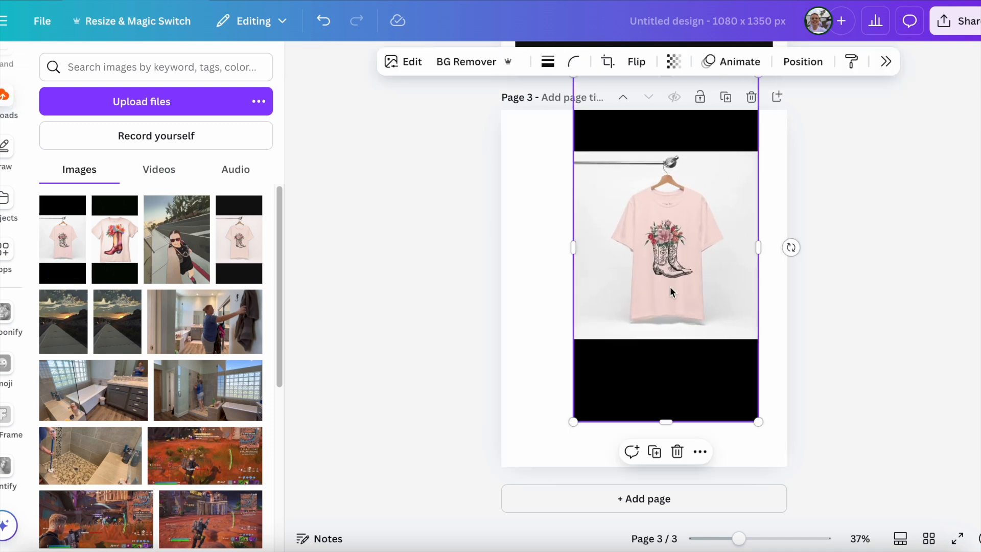
left_click_drag(572, 420, 508, 523)
left_click_drag(611, 450, 622, 422)
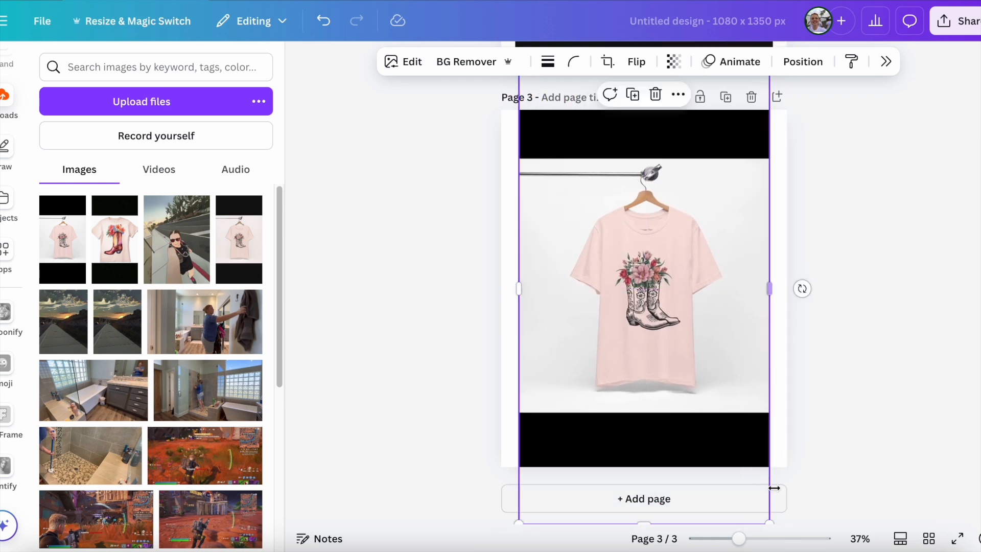
Step: Compare the painted, cartoon-style and original T-shirt images across pages 1 to 3
scroll(851, 183, "up", 10)
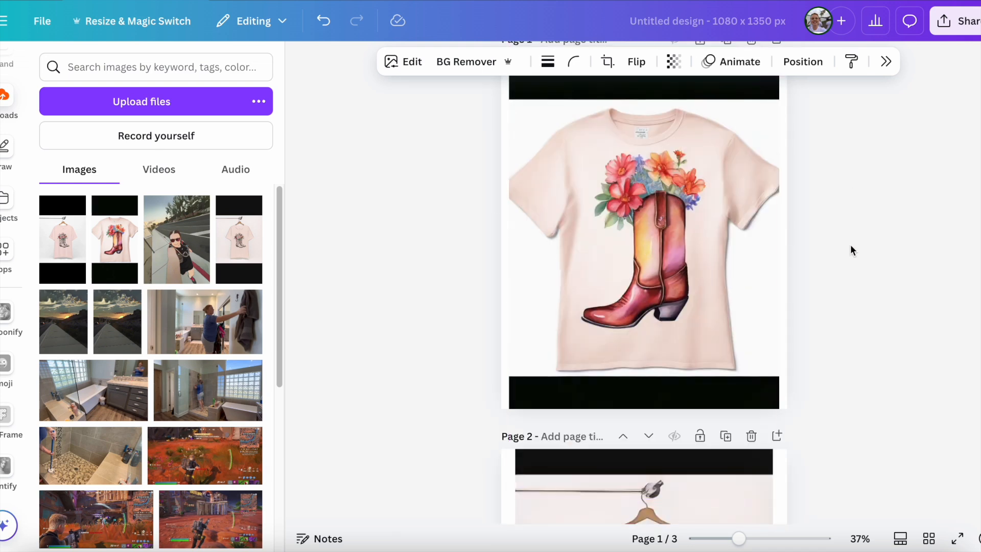
scroll(850, 244, "down", 5)
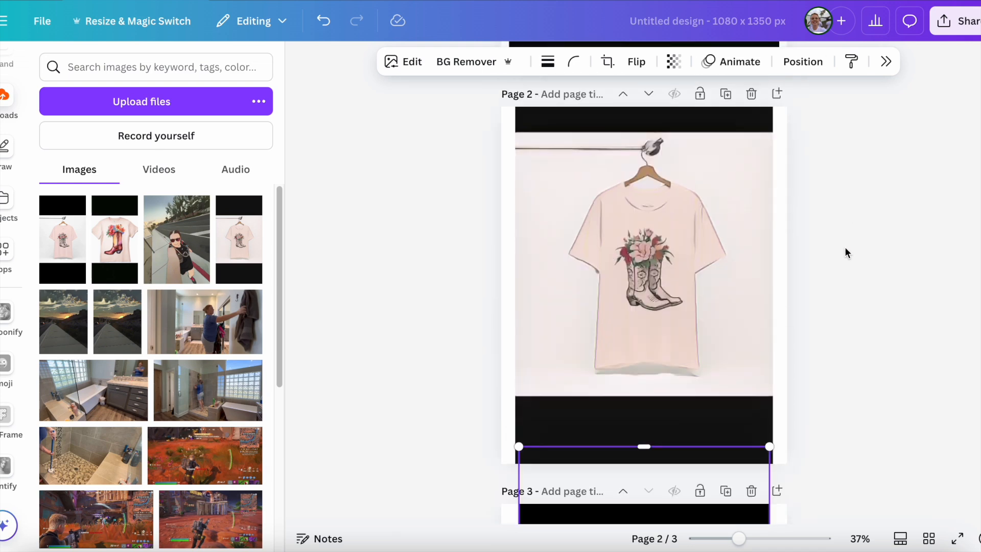
scroll(845, 248, "up", 5)
scroll(861, 293, "down", 8)
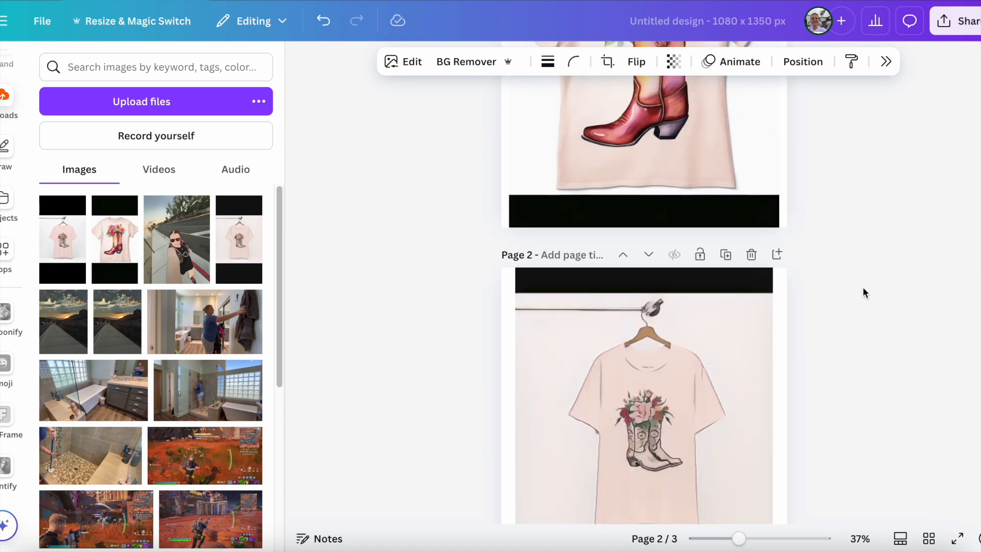
scroll(865, 288, "down", 1)
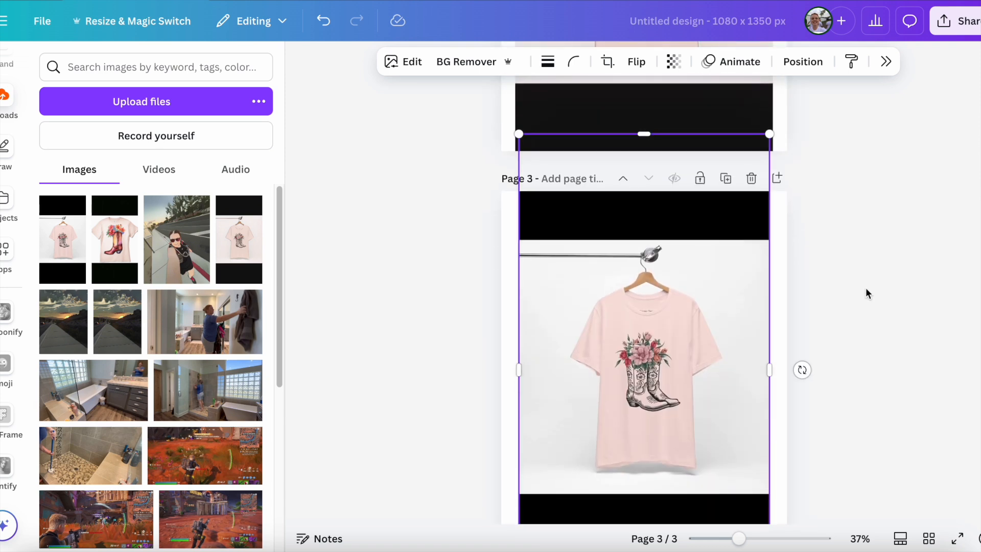
scroll(866, 290, "down", 2)
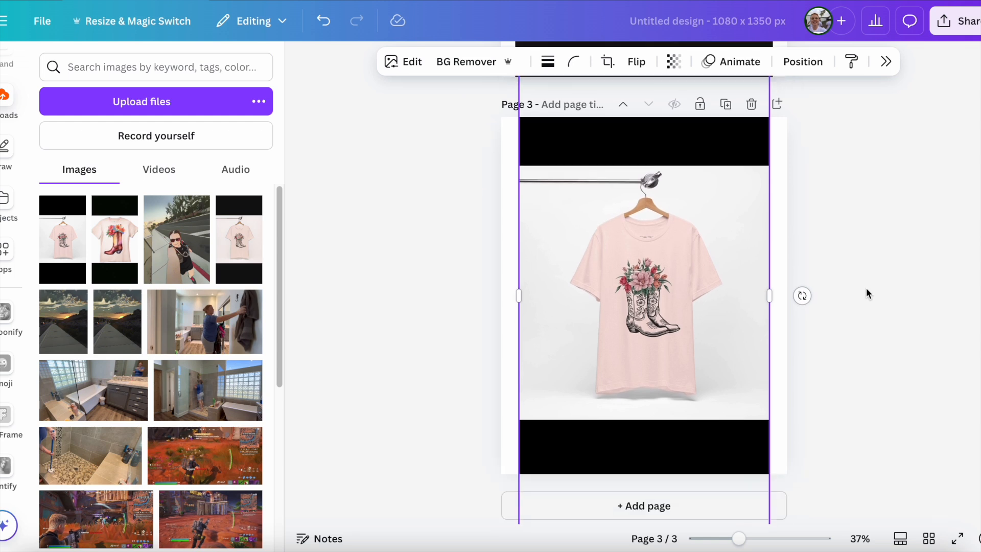
scroll(862, 309, "up", 1)
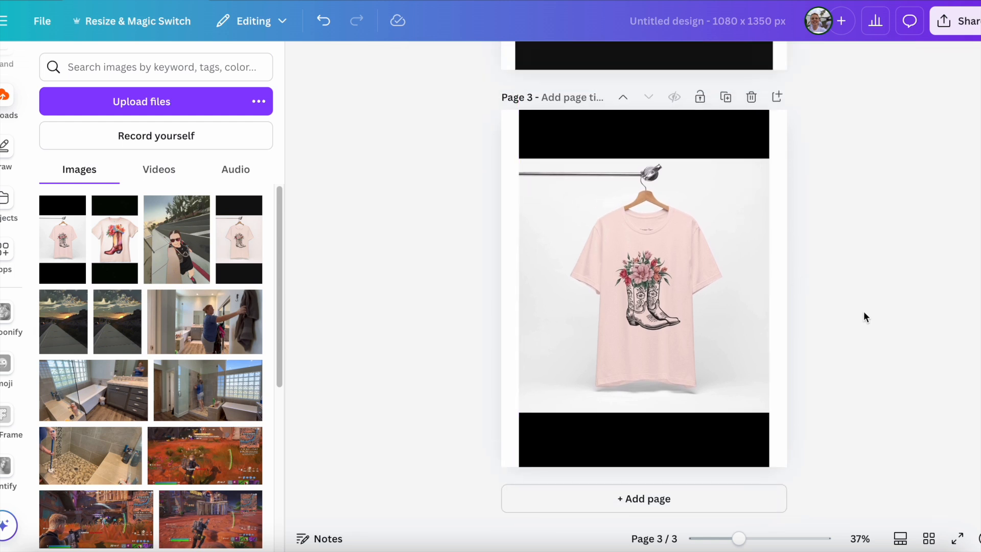
Step: Add a fourth page and paintify the photo IMG_2776 from the August Social Media folder on it
left_click(672, 500)
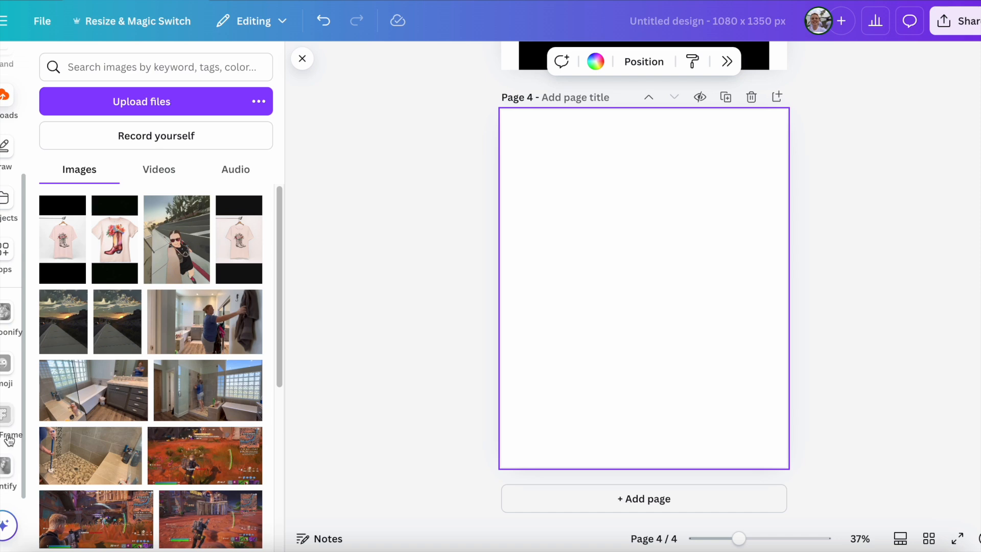
left_click(5, 467)
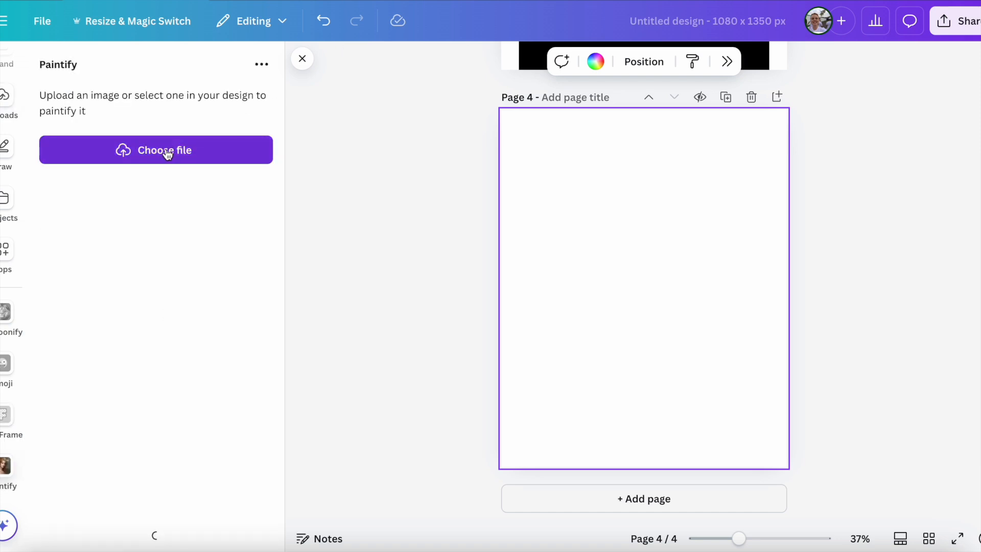
left_click(167, 155)
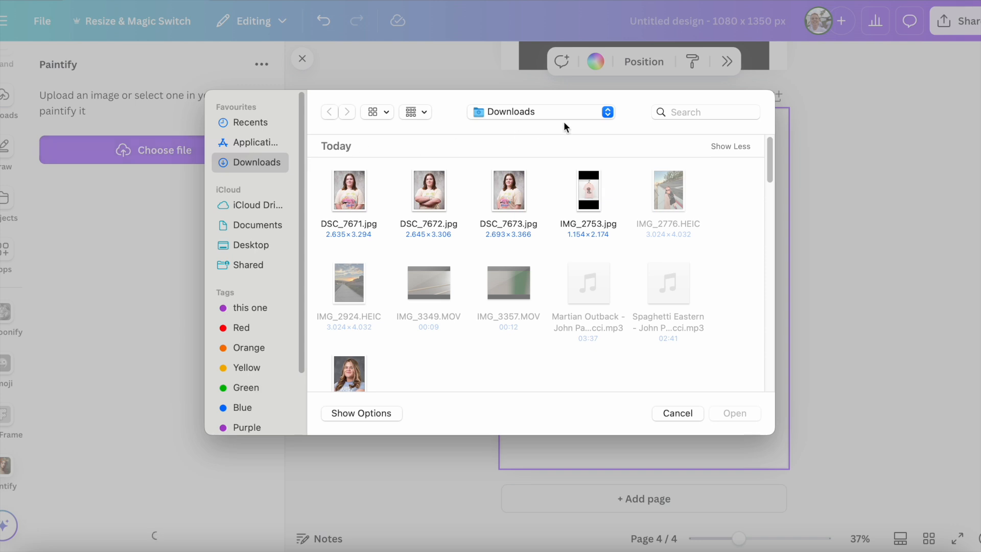
left_click(577, 111)
left_click(557, 216)
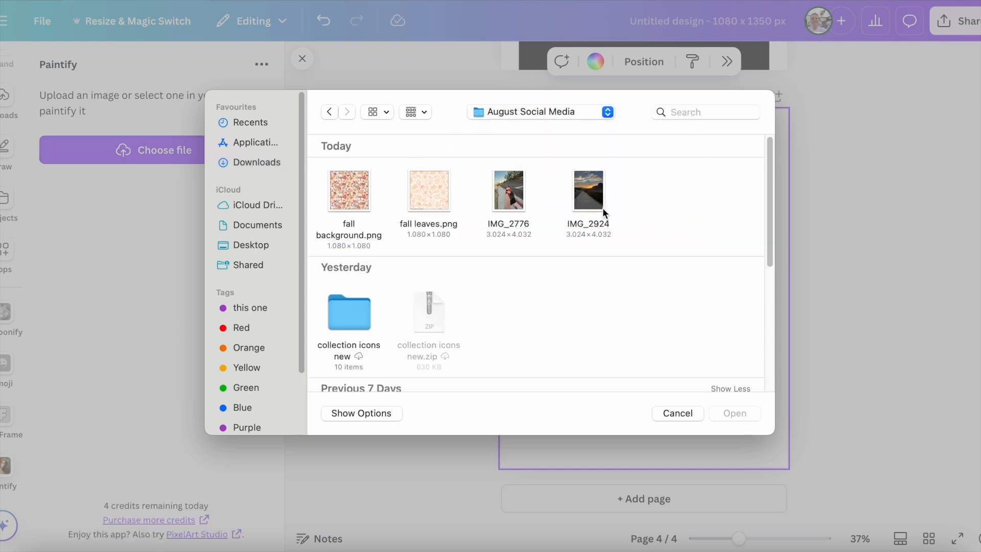
left_click(505, 197)
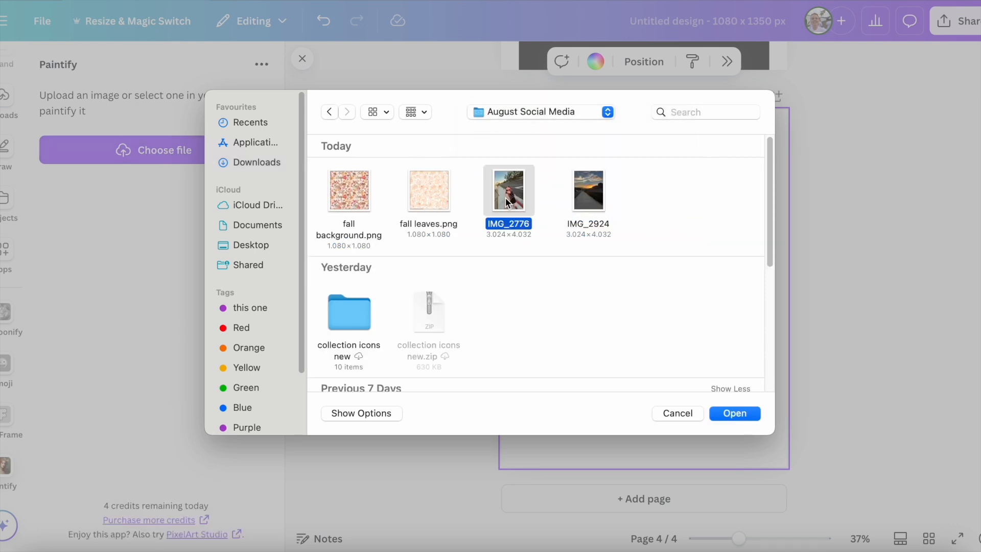
left_click(728, 415)
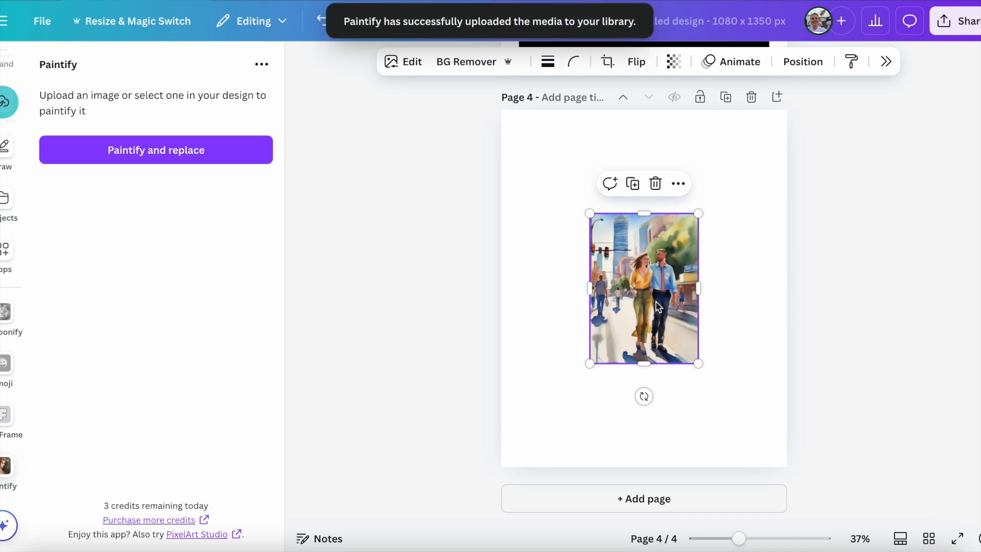
Step: Enlarge the painted street scene to fill most of page 4 and centre it with an even white margin
left_click_drag(700, 214, 755, 140)
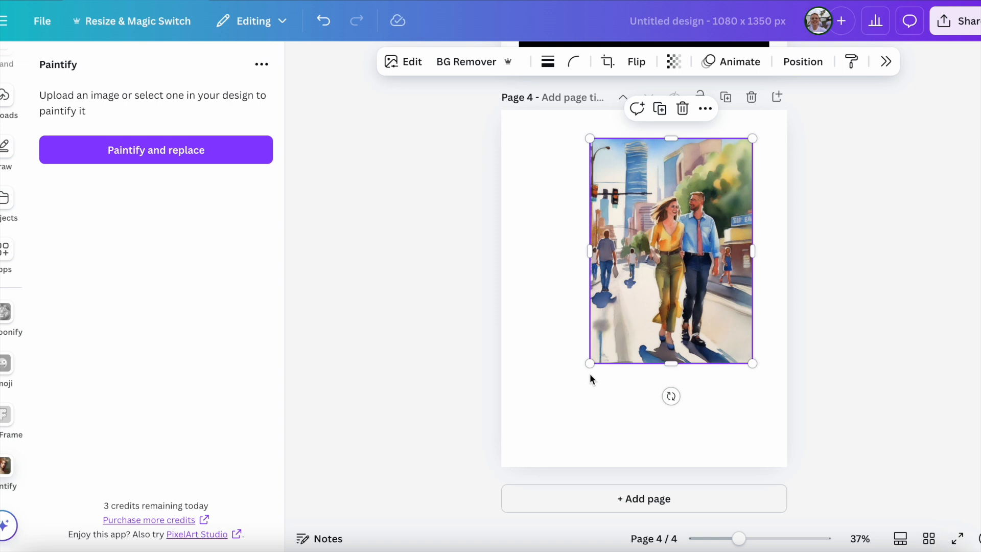
left_click_drag(590, 364, 516, 453)
left_click_drag(679, 343, 684, 347)
left_click(449, 381)
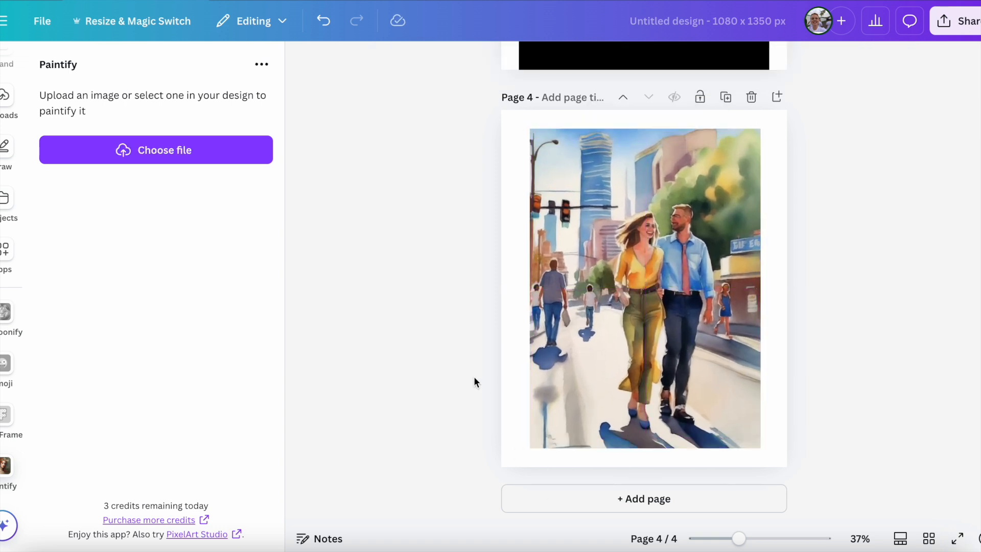
Step: Add a fifth page and place the cartoon-style roadside selfie from the uploaded images on it
left_click(5, 97)
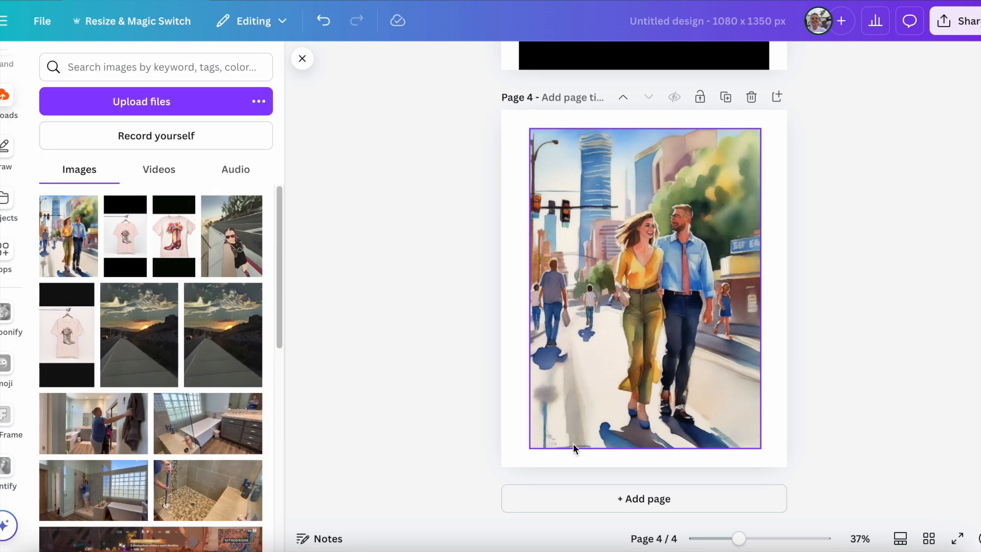
left_click(610, 507)
left_click(231, 235)
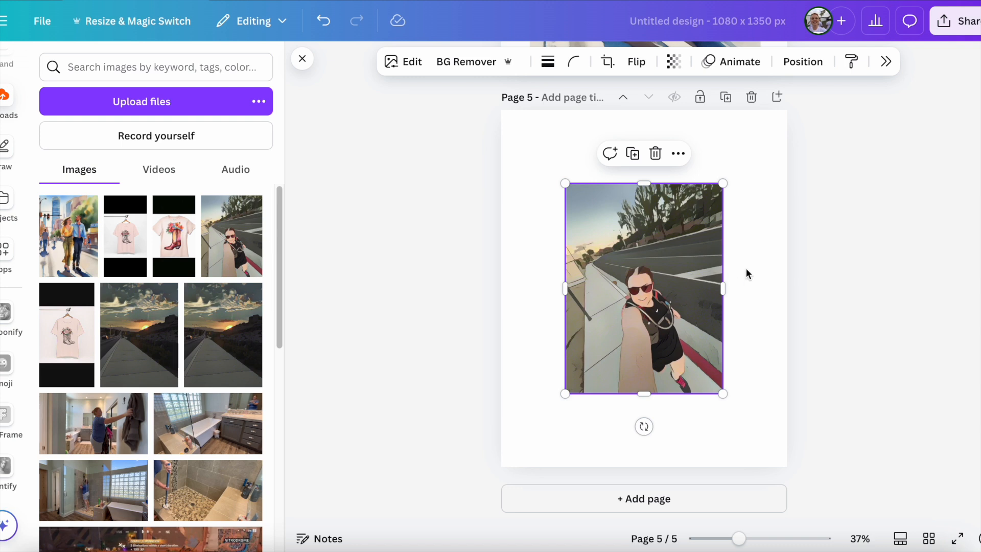
Step: Enlarge the cartoon-style roadside selfie to fill most of page 5 with an even white margin
left_click_drag(721, 184, 780, 135)
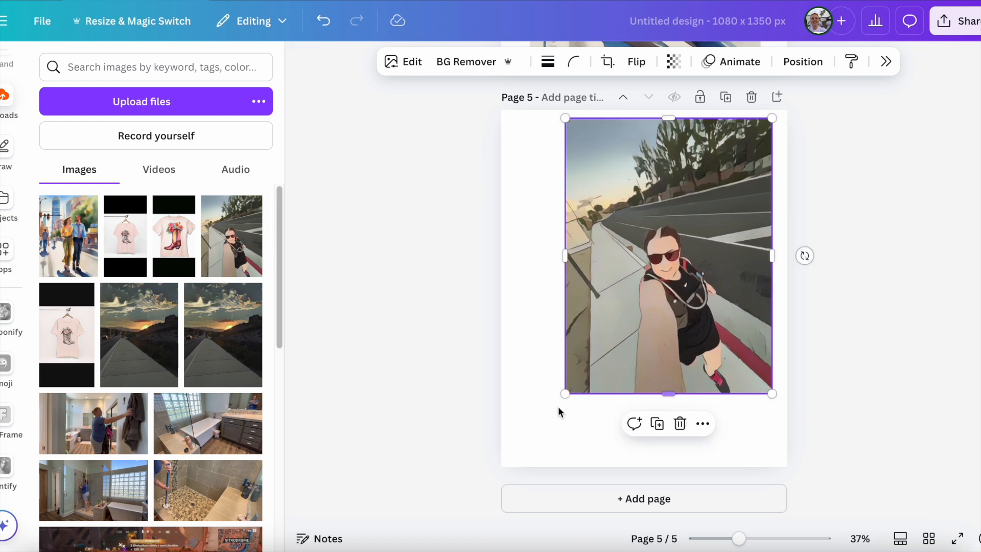
left_click_drag(565, 393, 518, 456)
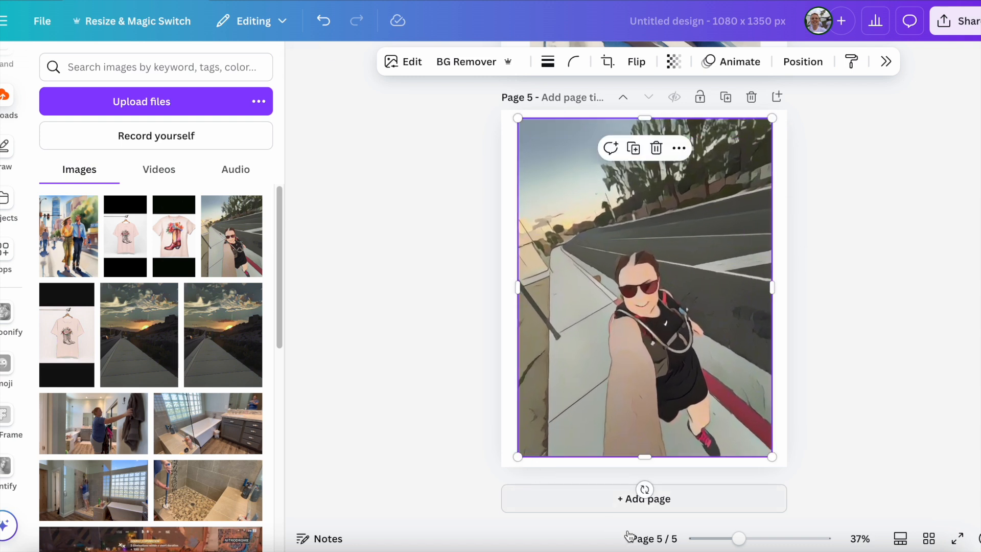
Step: Add a sixth page, upload the original photo IMG_2776 from the August Social Media folder and enlarge it to fill most of the page
left_click(690, 498)
left_click(103, 102)
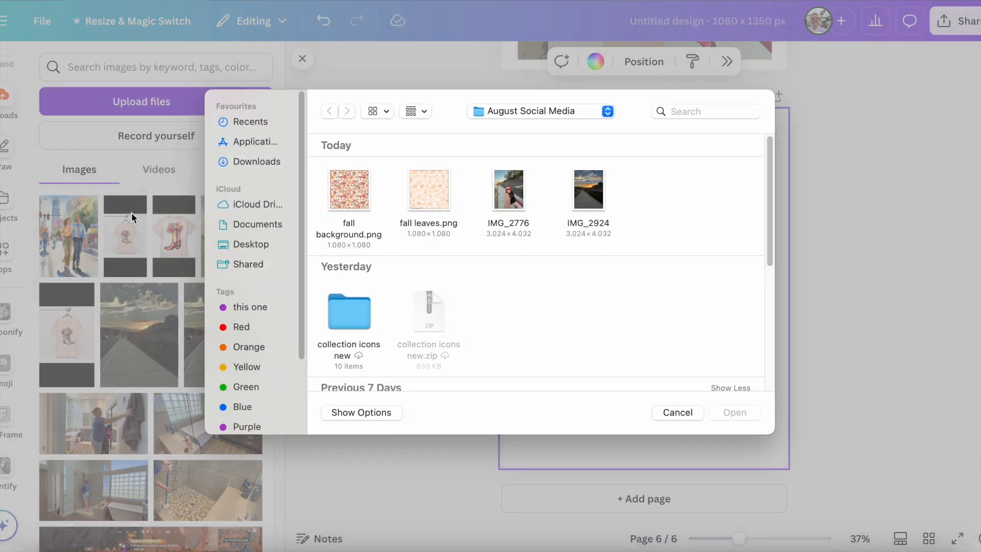
double_click(509, 200)
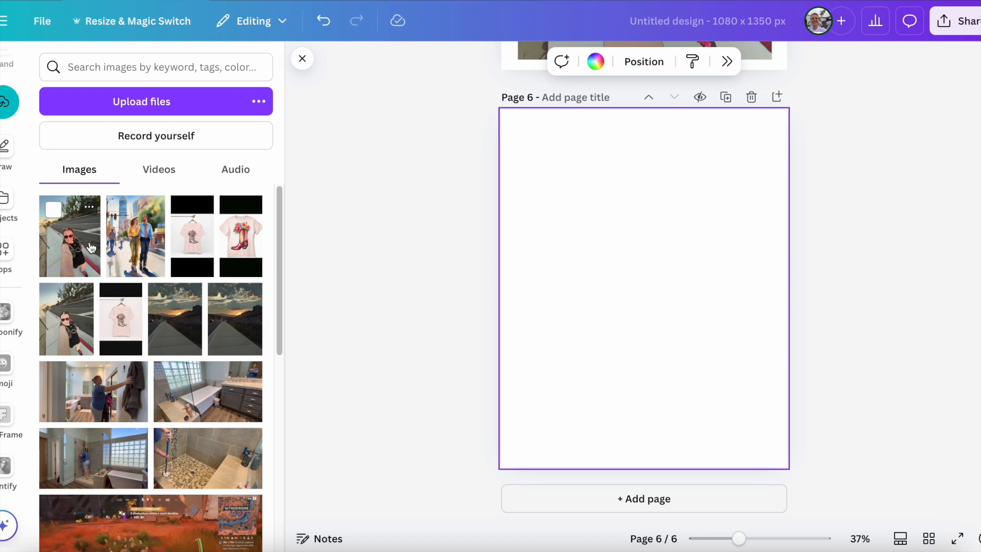
left_click(91, 248)
left_click_drag(746, 154, 772, 117)
left_click_drag(543, 424, 513, 467)
Step: Compare the painted, cartoon-style and original photo versions across pages 4 to 6
scroll(864, 337, "up", 10)
scroll(848, 336, "up", 3)
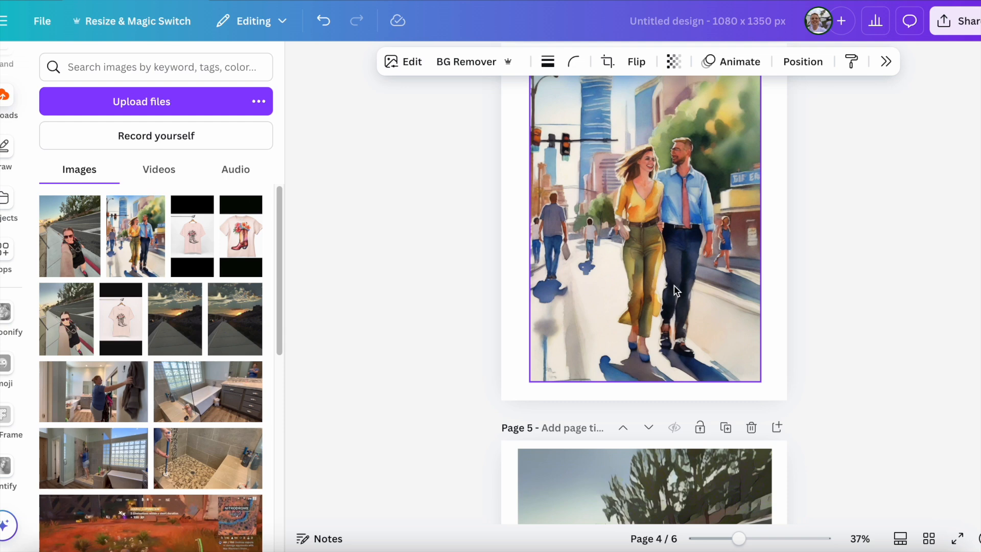
scroll(636, 293, "down", 15)
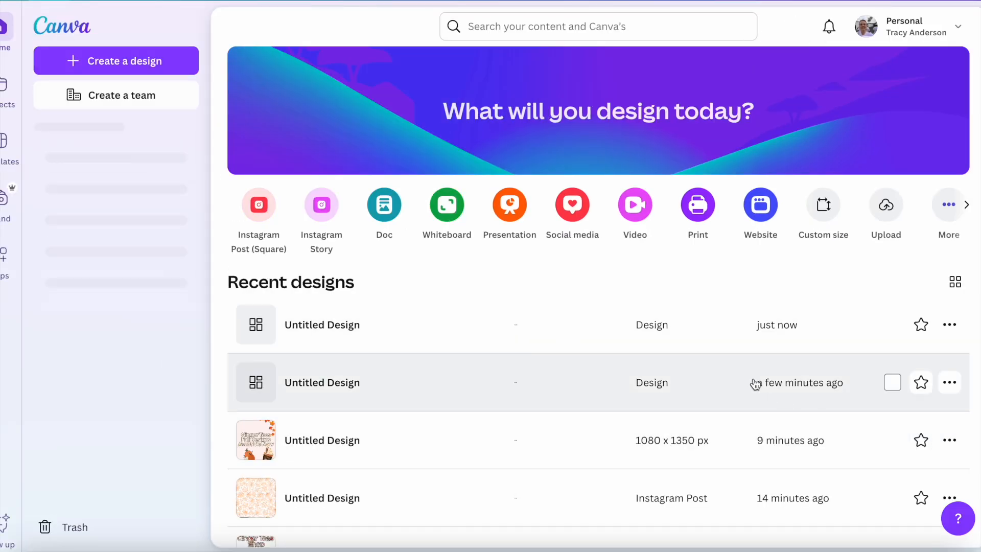
Step: Open the apps directory from the Canva home page and list all apps
left_click(4, 253)
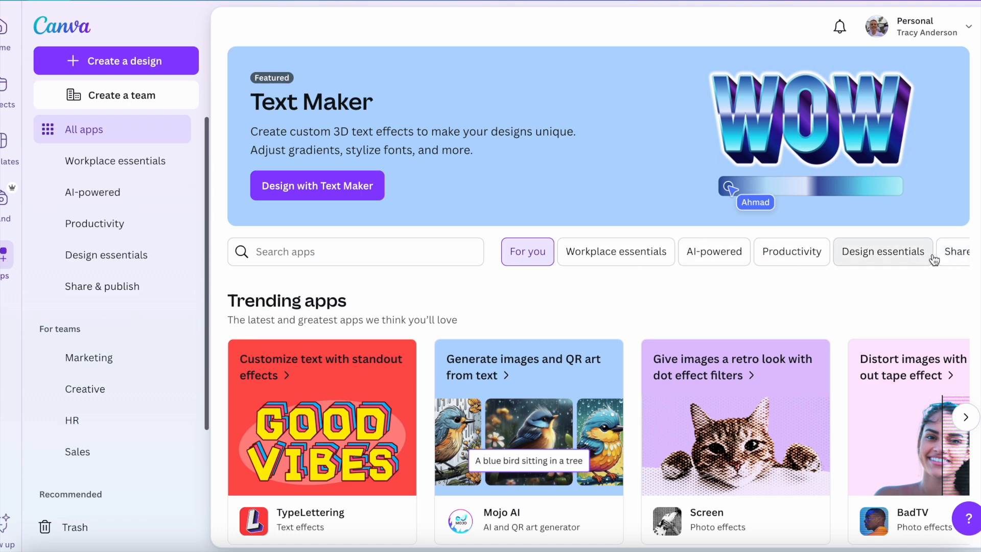
left_click(949, 258)
left_click(946, 257)
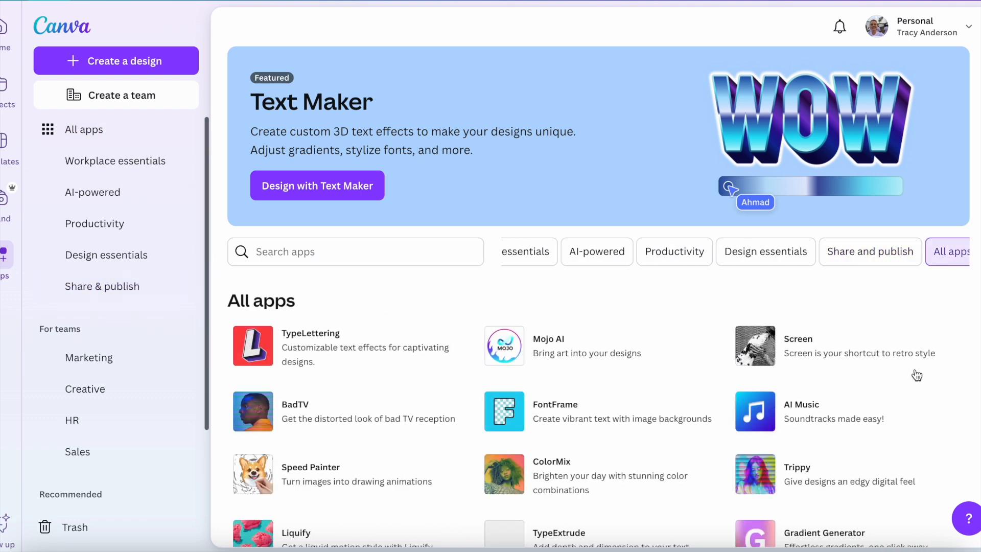
Step: Browse the complete list of apps and their descriptions, and return to its beginning
scroll(910, 375, "down", 2)
scroll(910, 380, "down", 15)
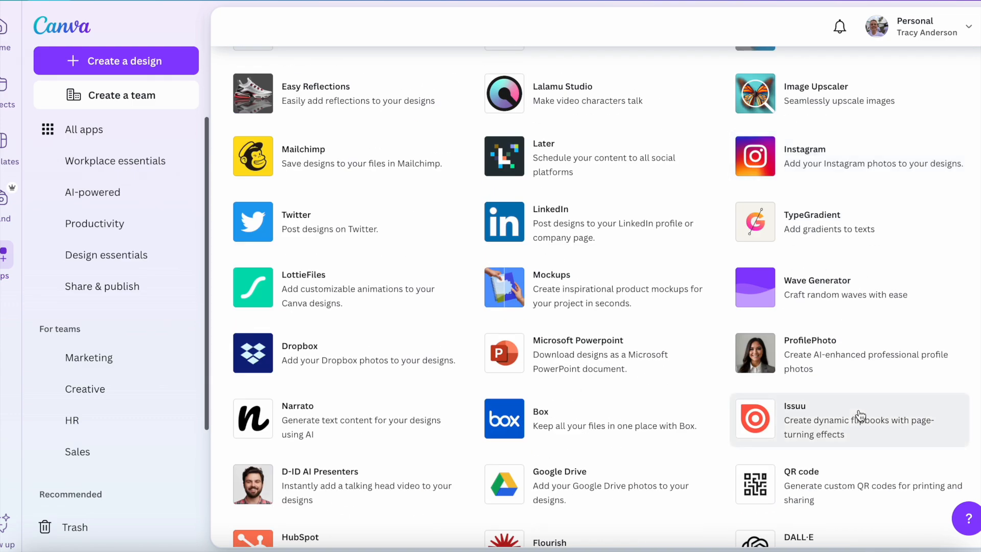
scroll(810, 426, "down", 5)
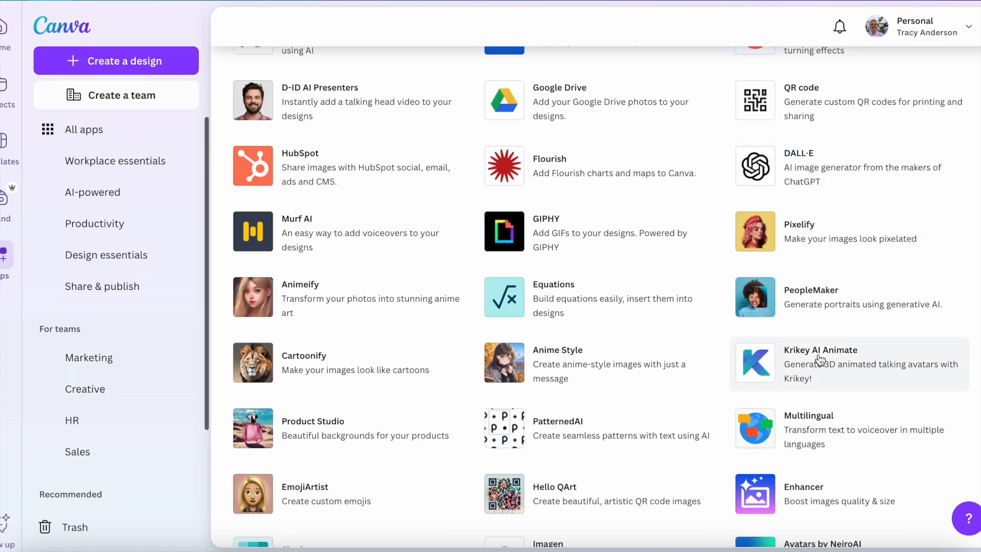
scroll(804, 429, "down", 4)
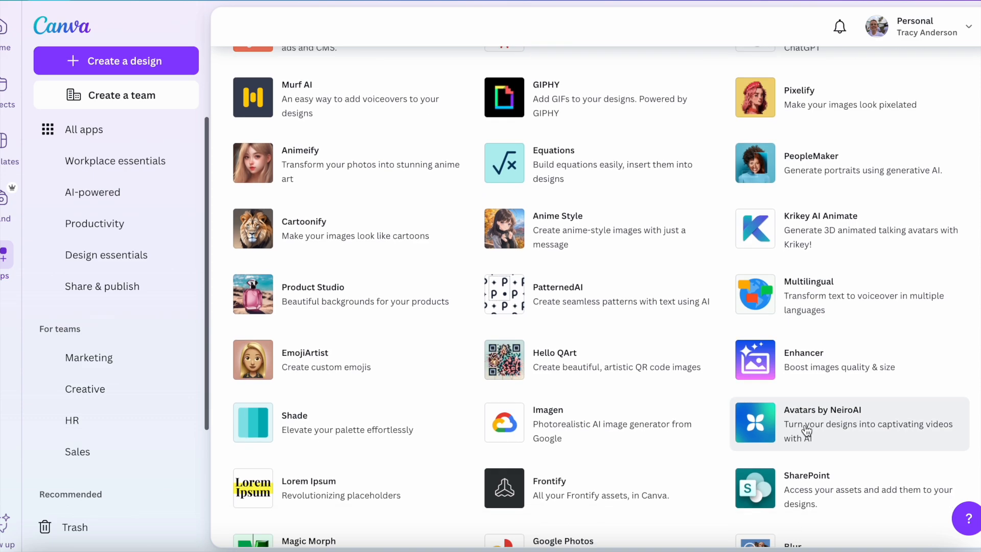
scroll(809, 440, "down", 6)
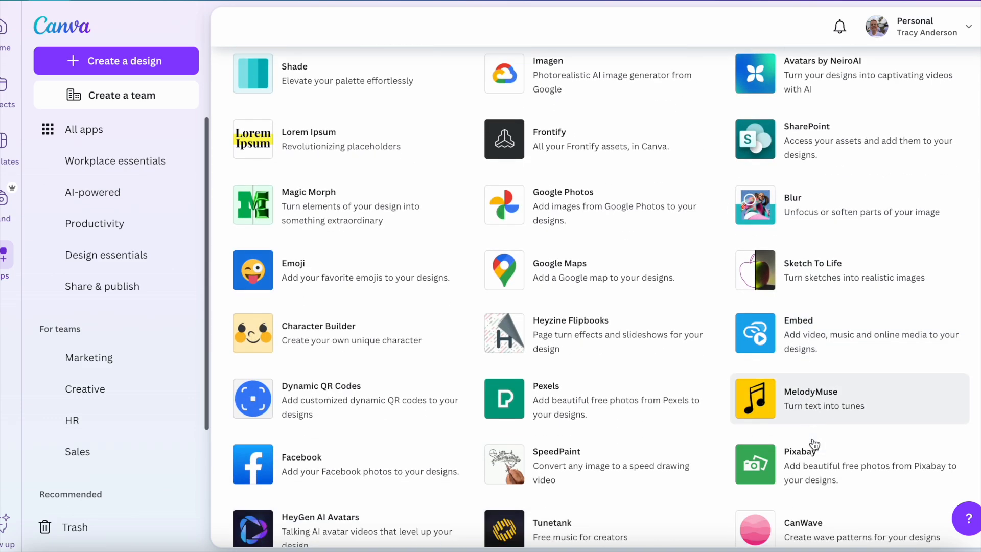
scroll(816, 444, "down", 5)
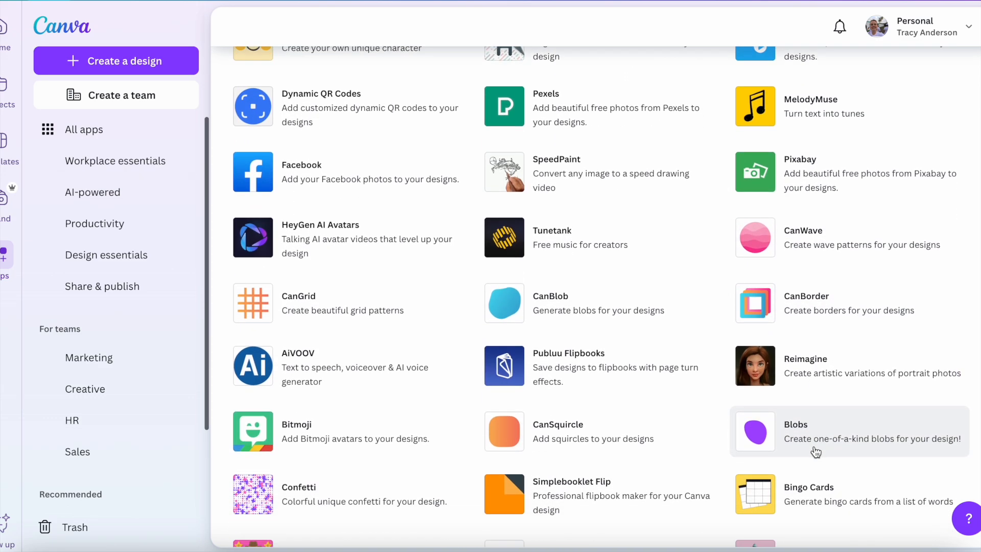
scroll(815, 452, "down", 7)
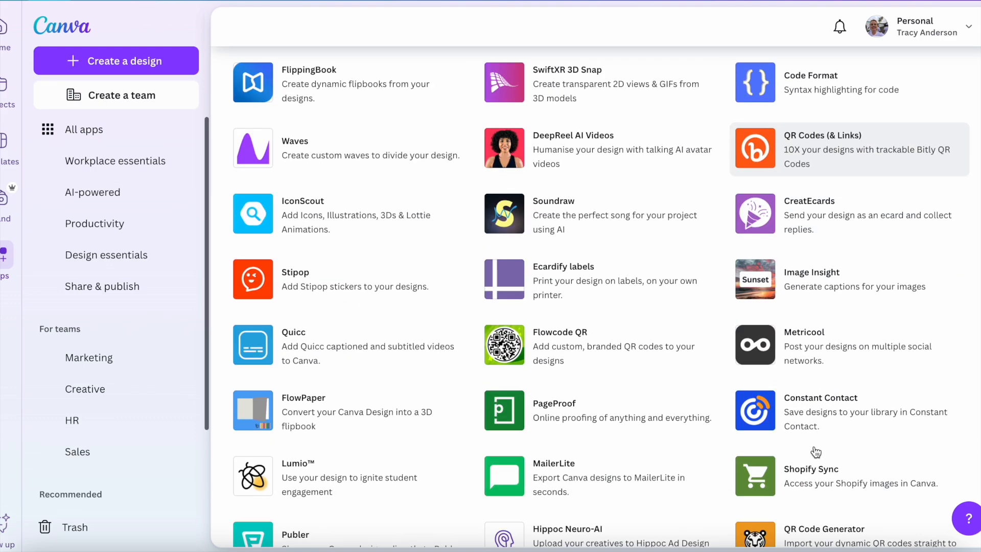
scroll(817, 446, "down", 4)
scroll(697, 391, "down", 1)
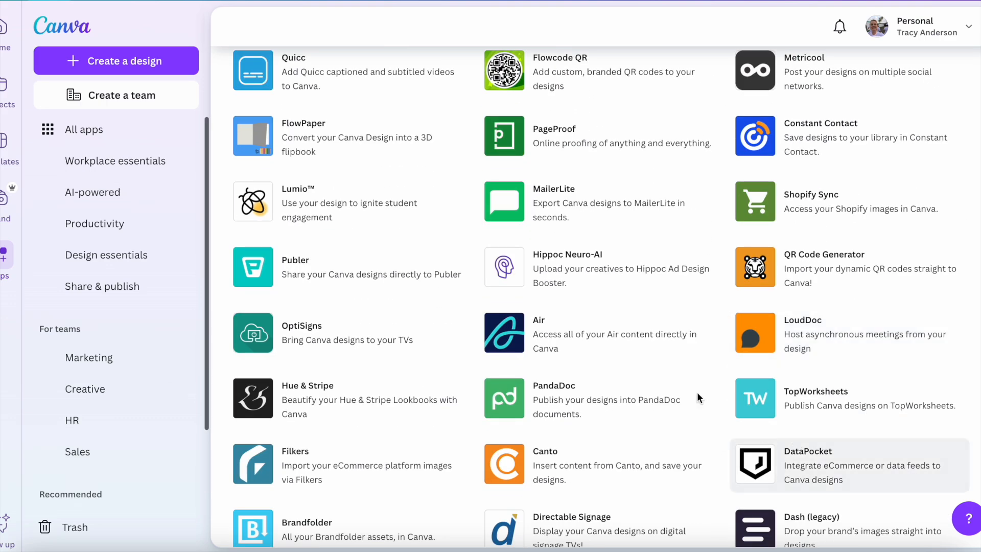
scroll(371, 122, "up", 15)
scroll(342, 105, "up", 4)
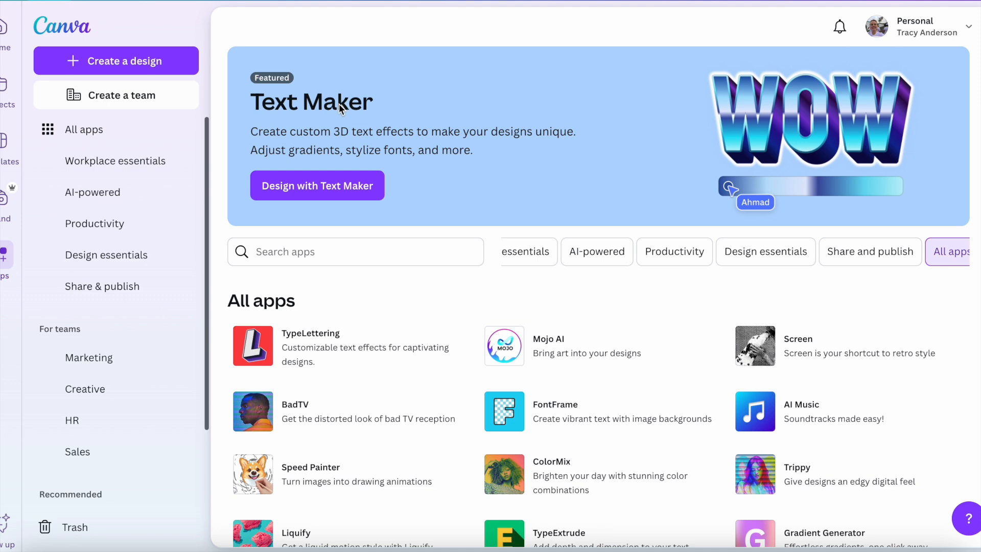
Step: Search the apps directory for Sketchify and open the app's details
left_click(324, 244)
type("sket")
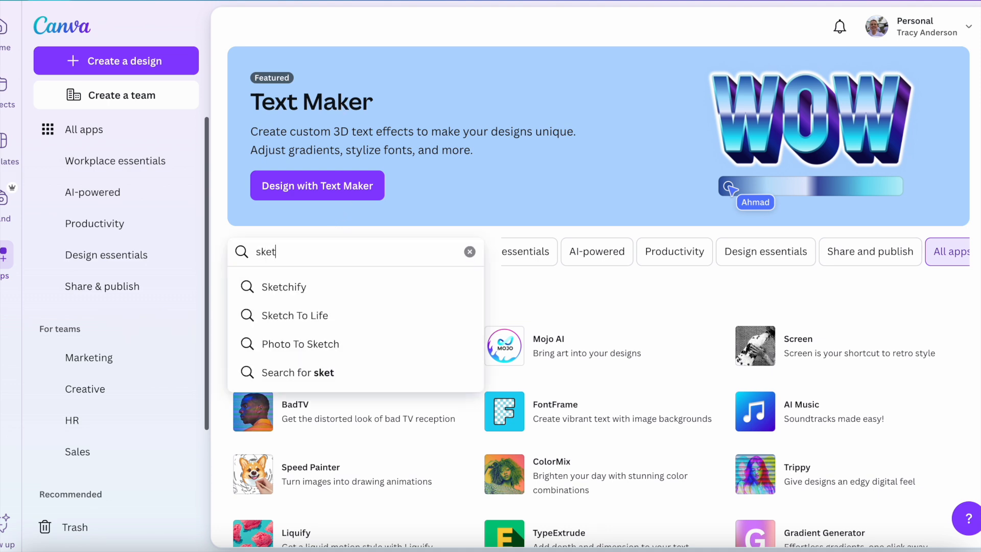
left_click(246, 290)
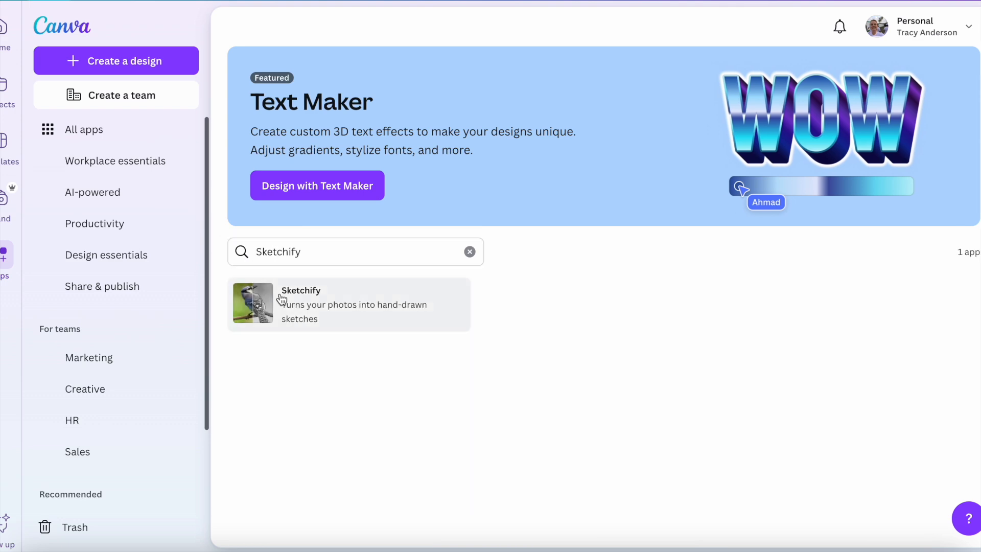
left_click(373, 311)
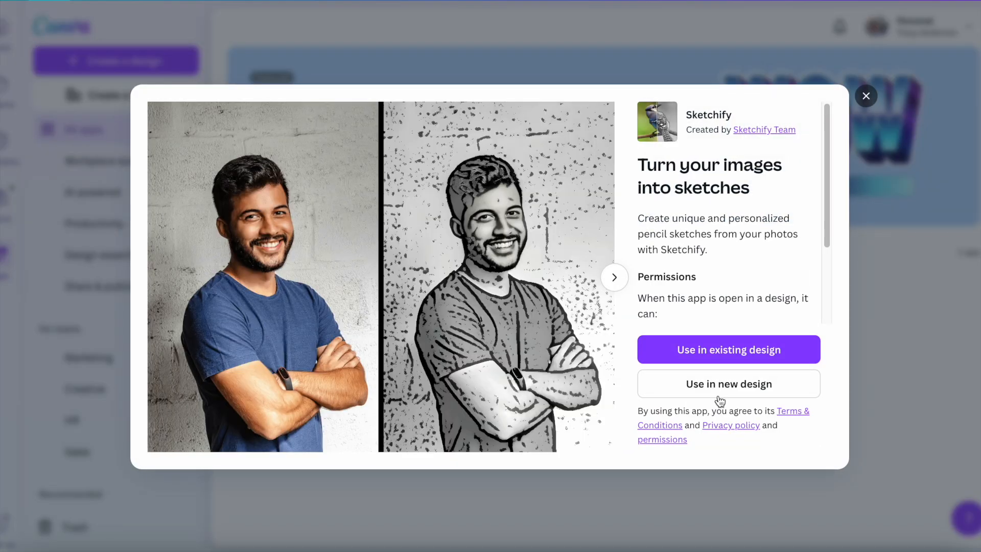
left_click(706, 357)
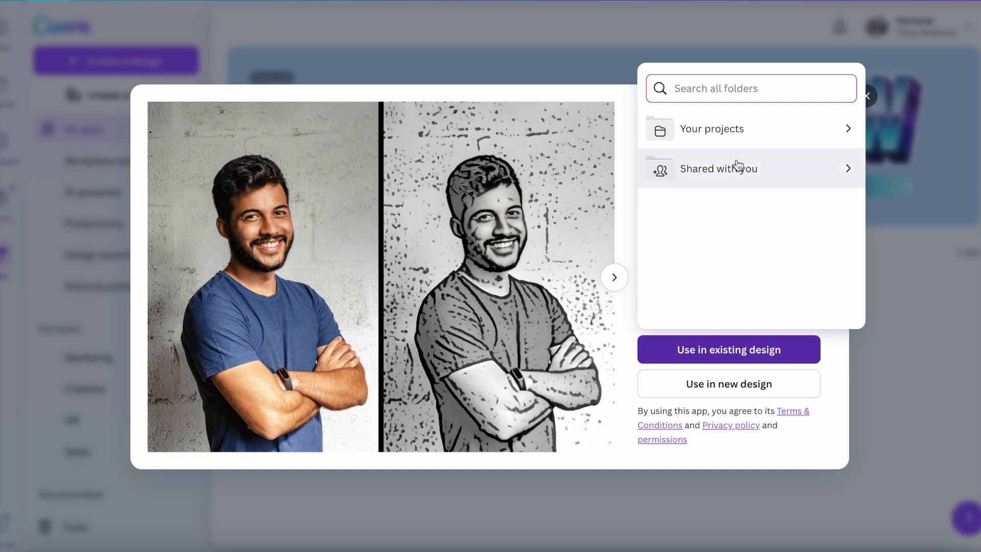
left_click(737, 129)
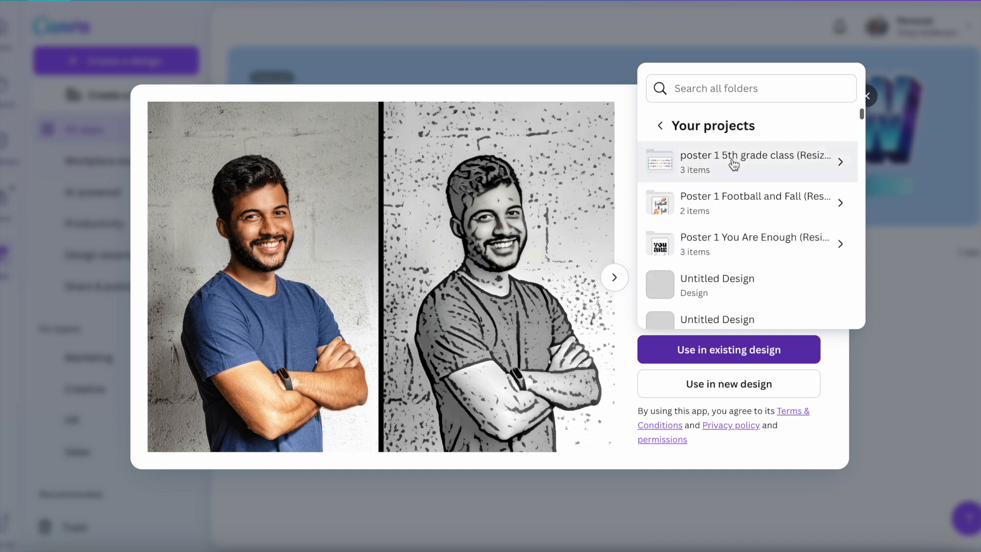
left_click(661, 125)
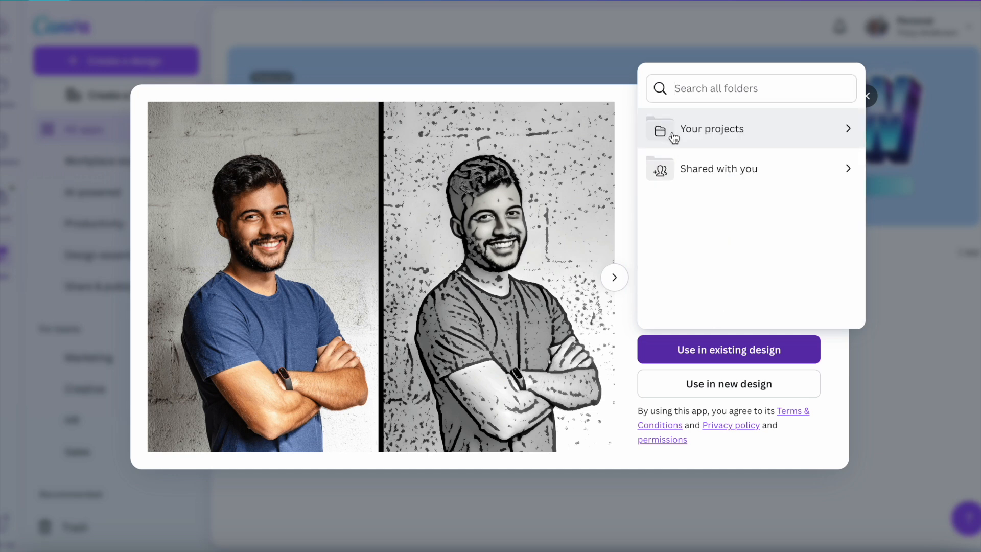
Step: Use Sketchify in a new Instagram Post (Portrait) design of 1080 × 1350 px
left_click(754, 393)
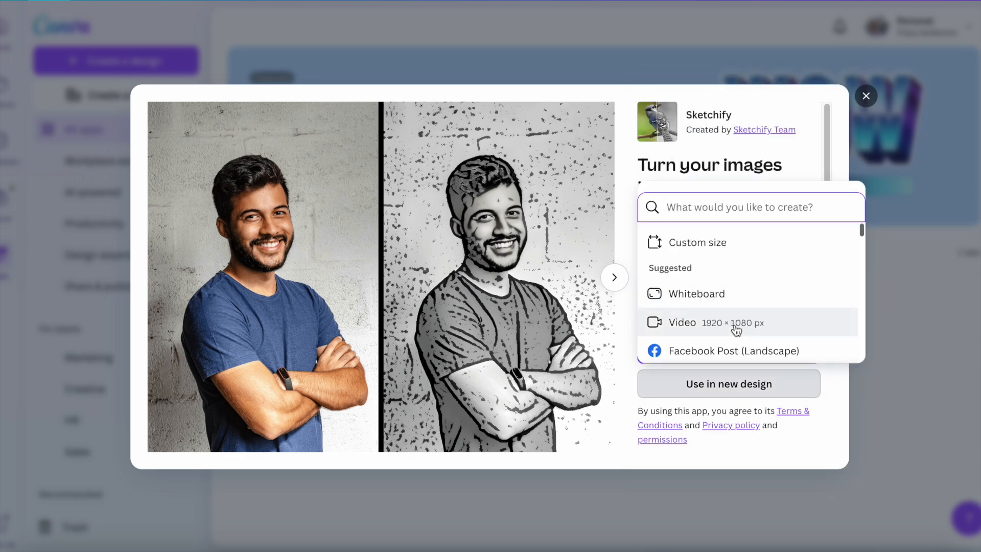
type("instg")
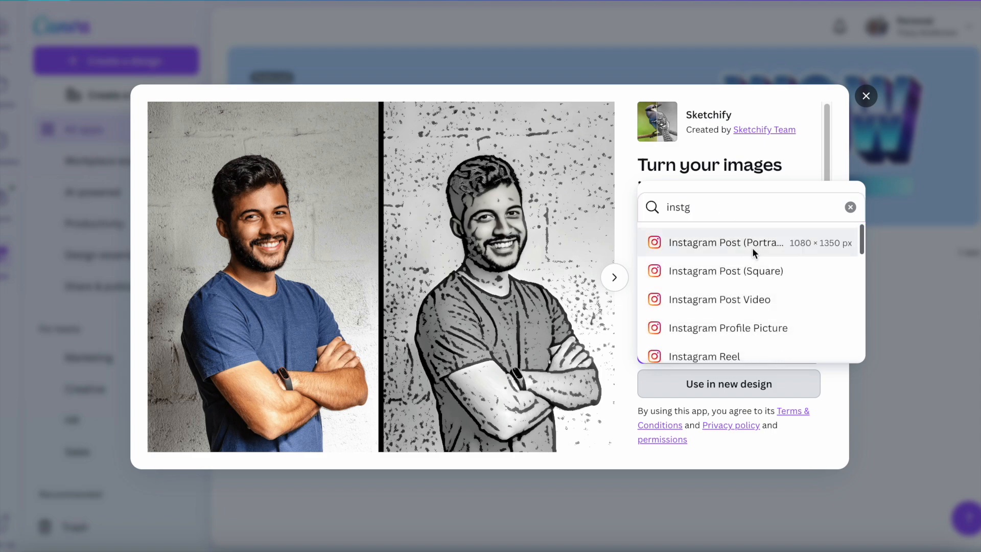
left_click(753, 249)
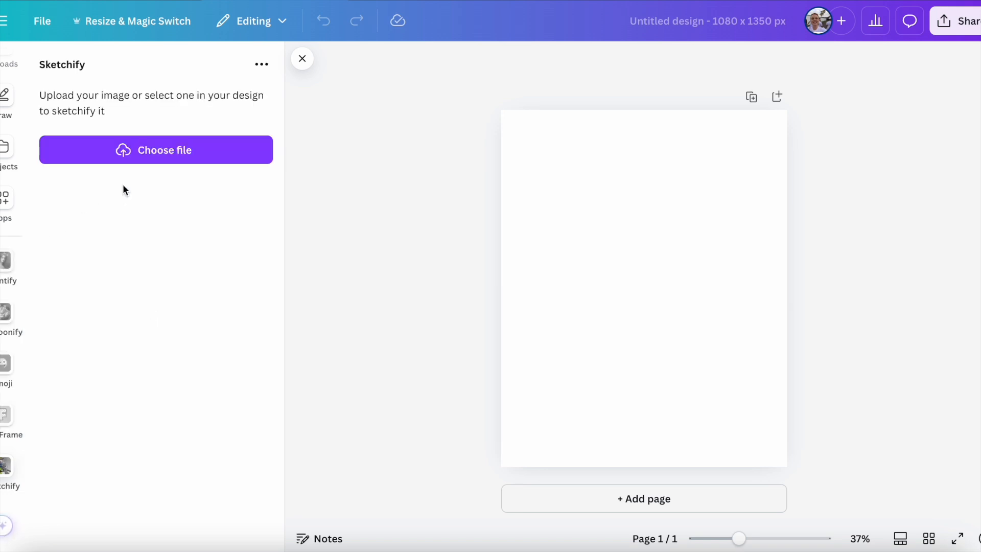
Step: Sketchify the T-shirt photo IMG_2753.jpg from the Downloads folder onto page 1
left_click(134, 143)
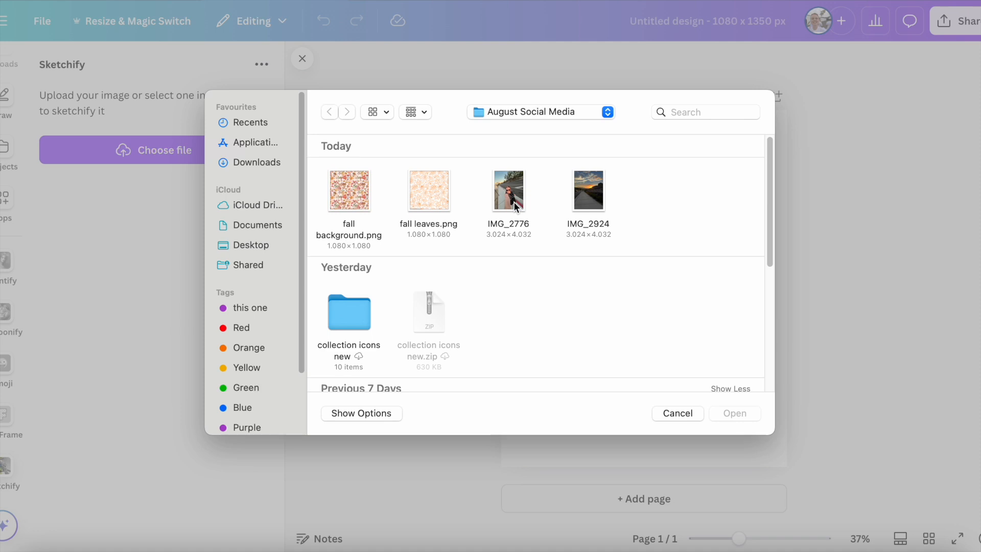
left_click(249, 162)
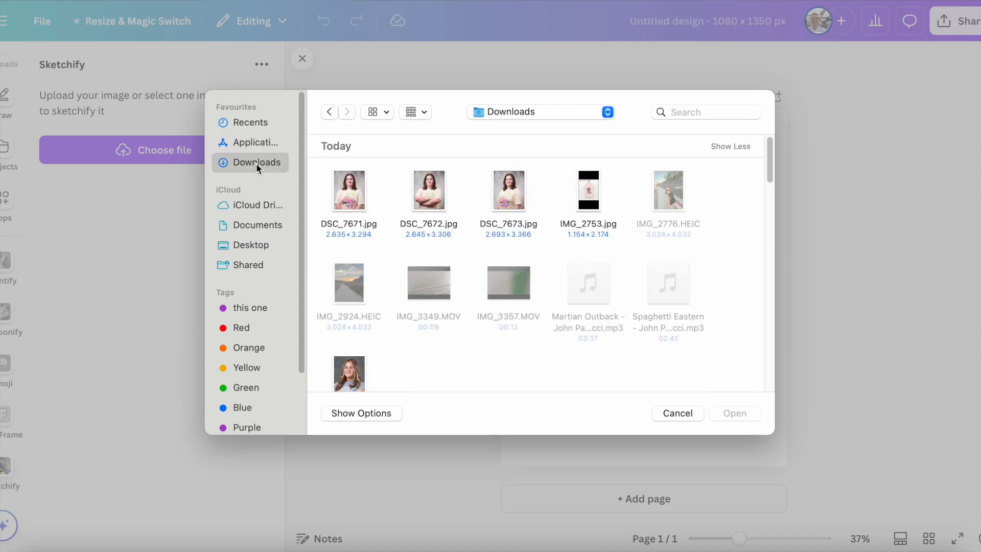
double_click(591, 193)
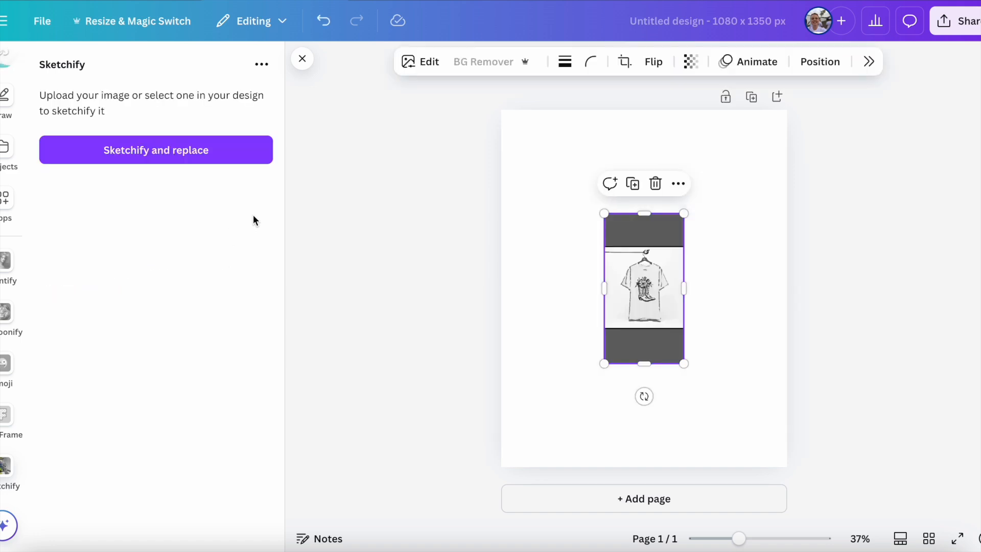
Step: Enlarge the sketched T-shirt image beyond the page height and centre it on page 1
left_click_drag(682, 212, 768, 143)
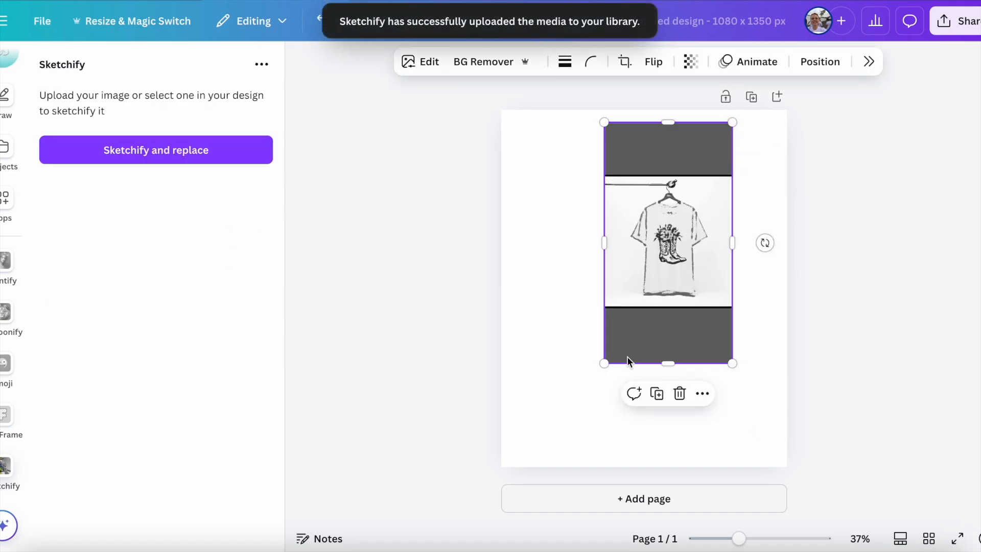
mouse_move(604, 359)
left_mouse_down()
mouse_move(521, 451)
mouse_move(539, 482)
left_mouse_up()
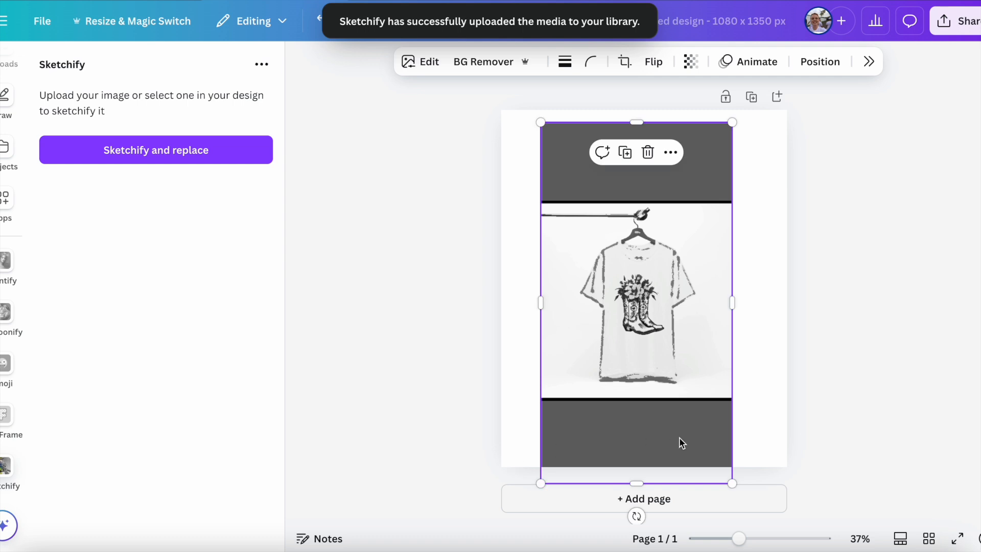
mouse_move(728, 125)
left_mouse_down()
mouse_move(827, 88)
mouse_move(843, 96)
left_mouse_up()
left_click_drag(653, 407, 653, 407)
left_click(879, 407)
Step: Add a second page and sketchify the photo IMG_2776 from the August Social Media folder on it
left_click(725, 508)
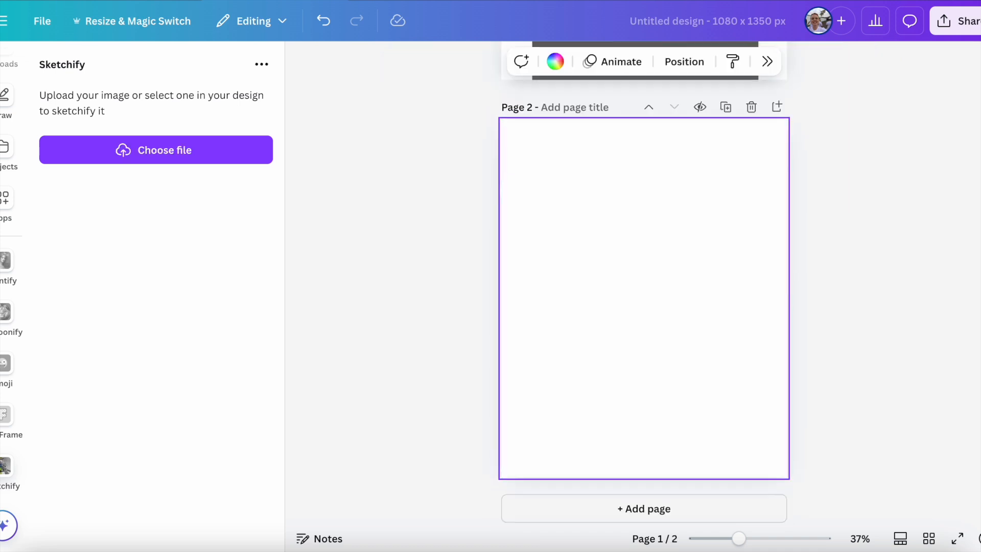
left_click(170, 164)
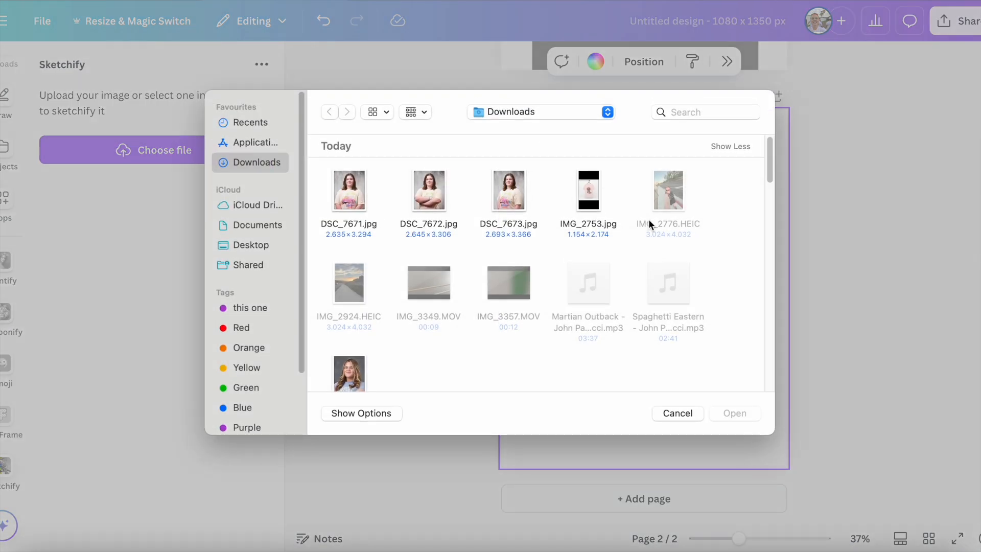
left_click(529, 116)
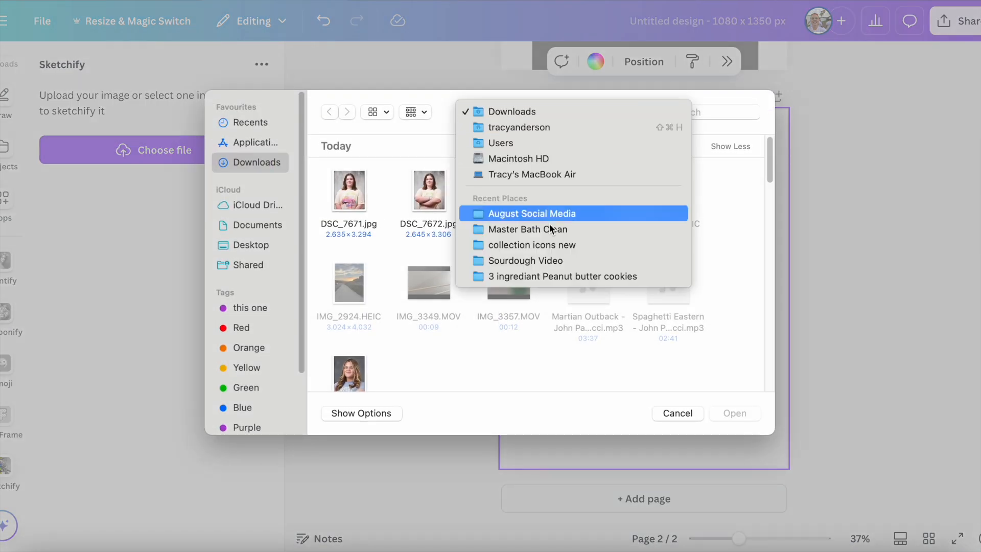
left_click(497, 212)
double_click(513, 191)
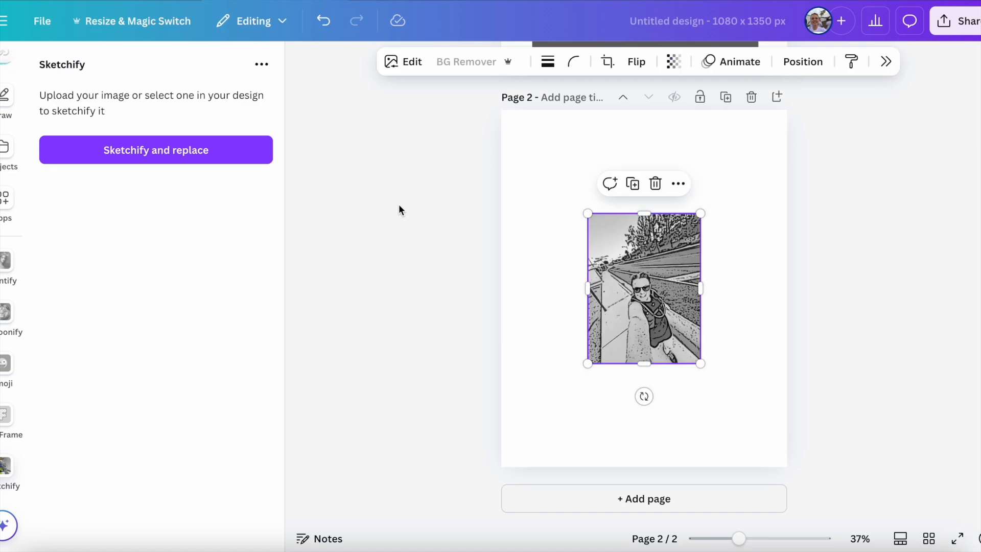
Step: Enlarge the sketched photo on page 2 to the full page height and centre it horizontally
left_click_drag(700, 213, 779, 111)
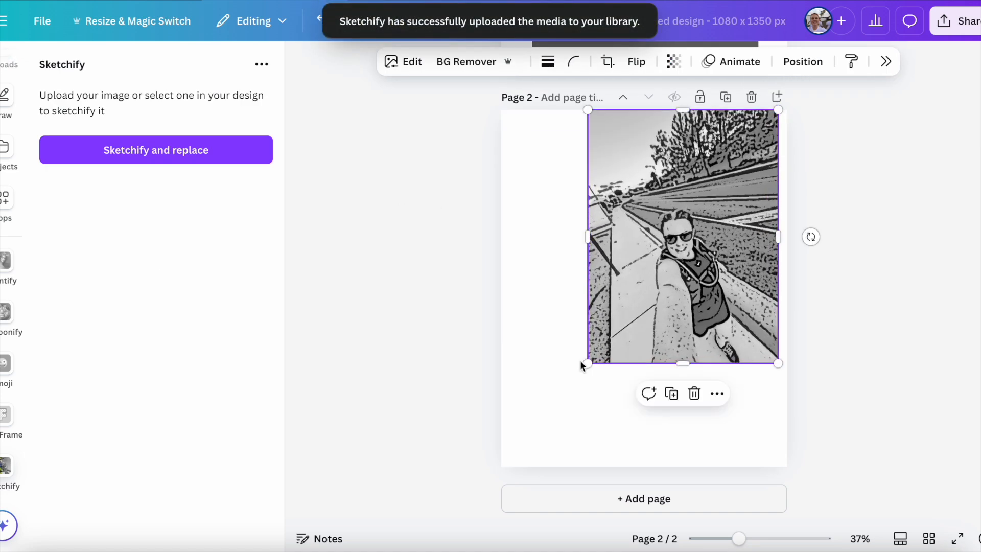
left_click_drag(587, 363, 500, 460)
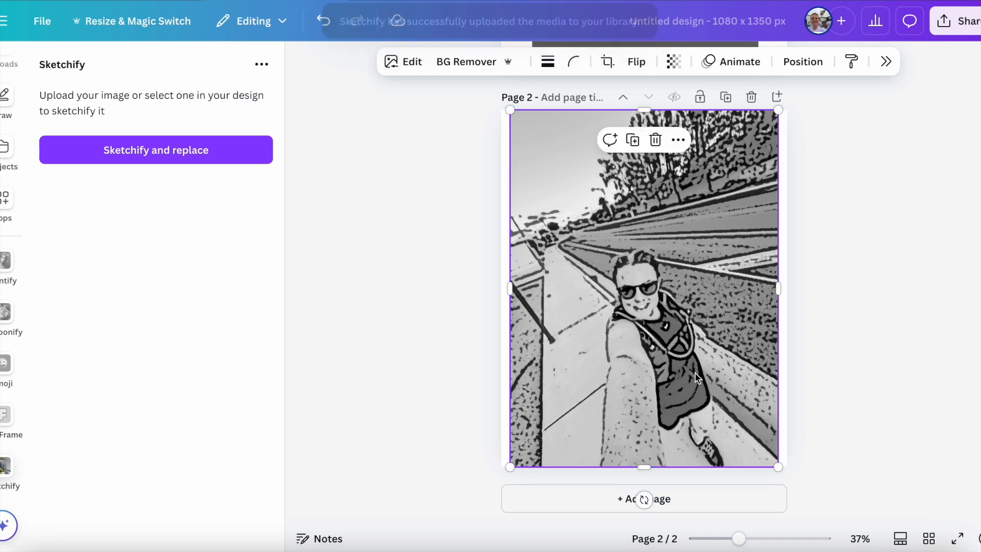
left_click(838, 387)
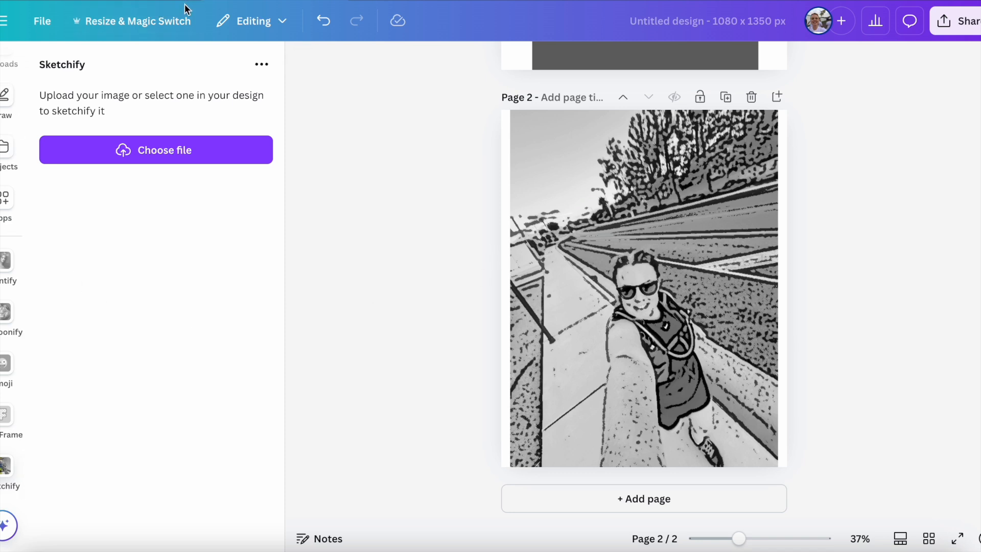
Step: Leave the design for the home page and open the Pixelify app from the list of all apps
left_click(40, 19)
left_click(87, 38)
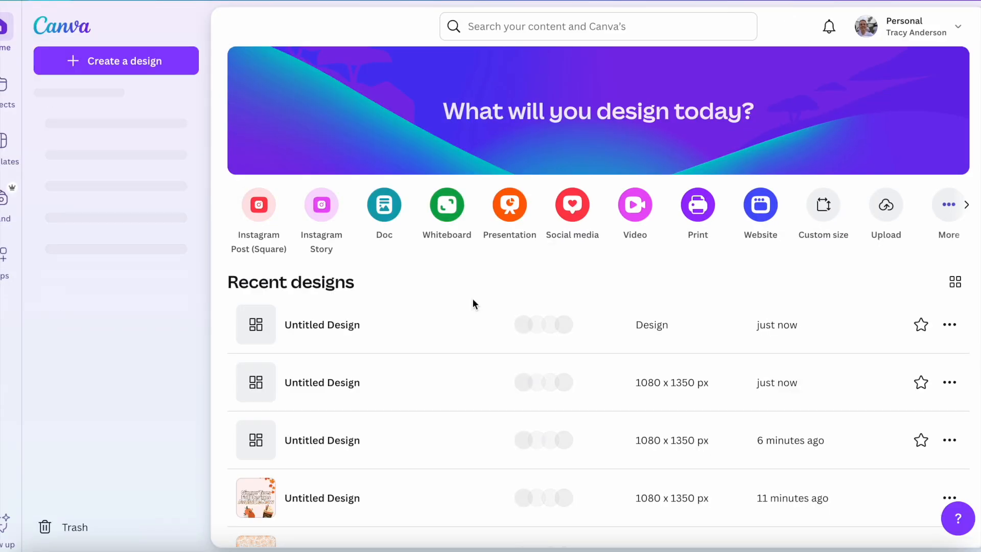
left_click(4, 254)
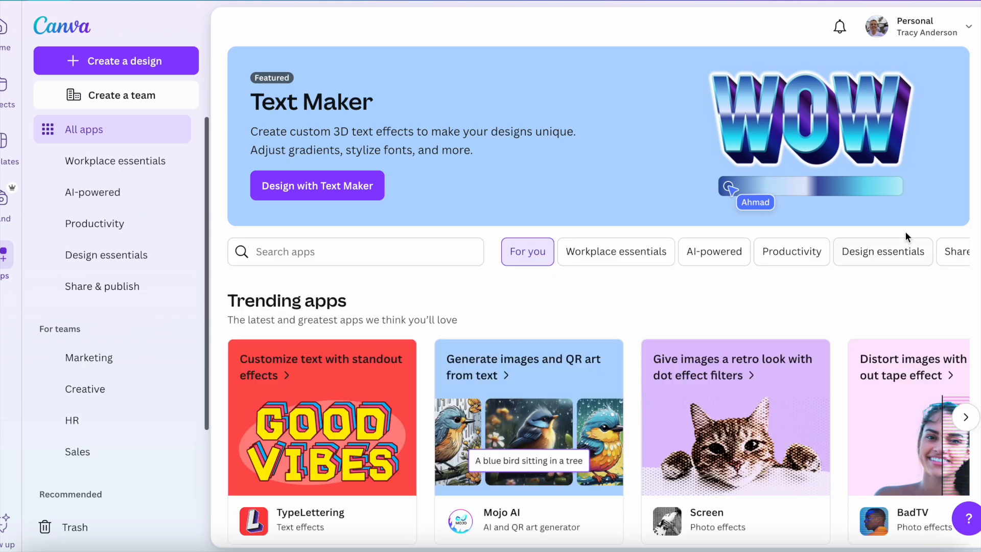
left_click(955, 251)
left_click(947, 252)
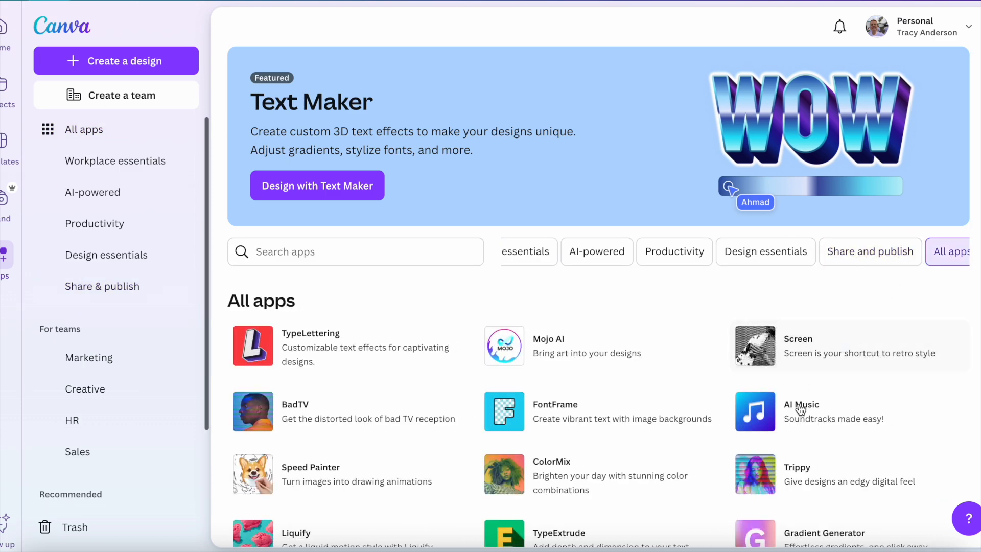
scroll(797, 412, "down", 4)
scroll(805, 432, "down", 6)
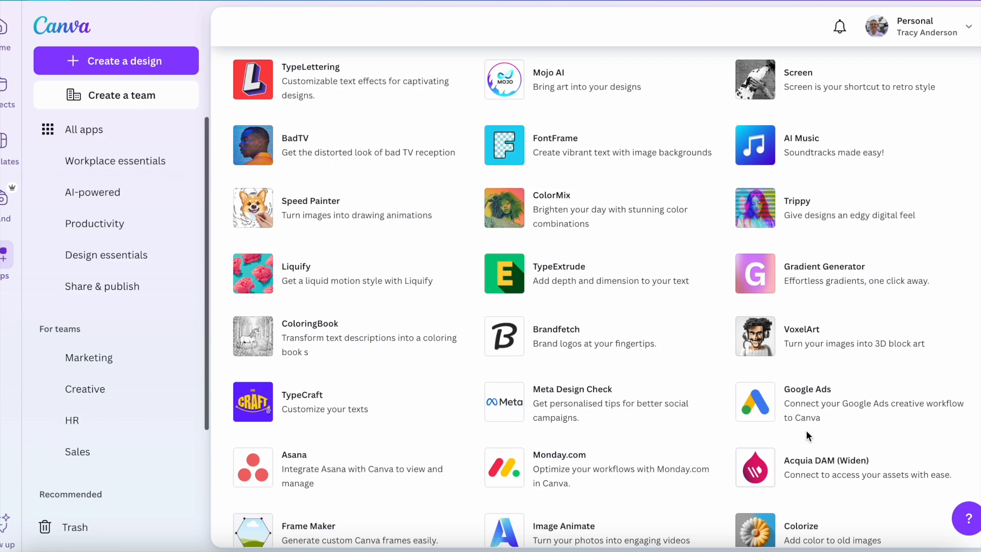
scroll(822, 434, "down", 5)
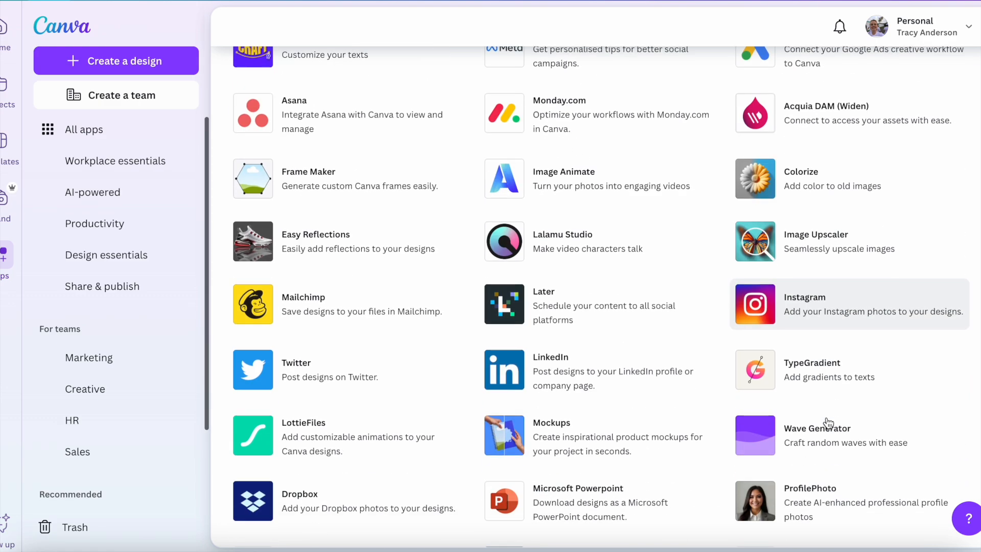
scroll(826, 416, "down", 3)
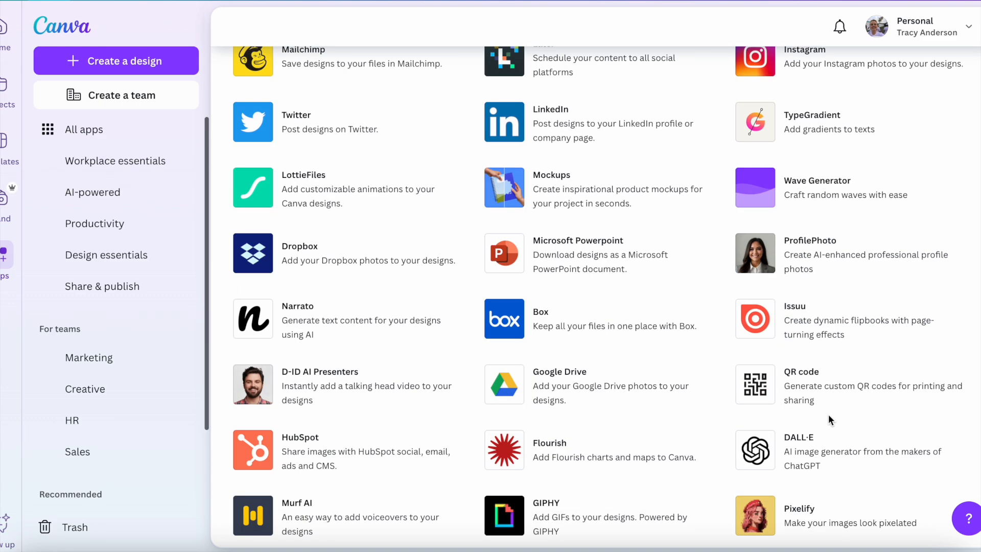
scroll(825, 417, "down", 3)
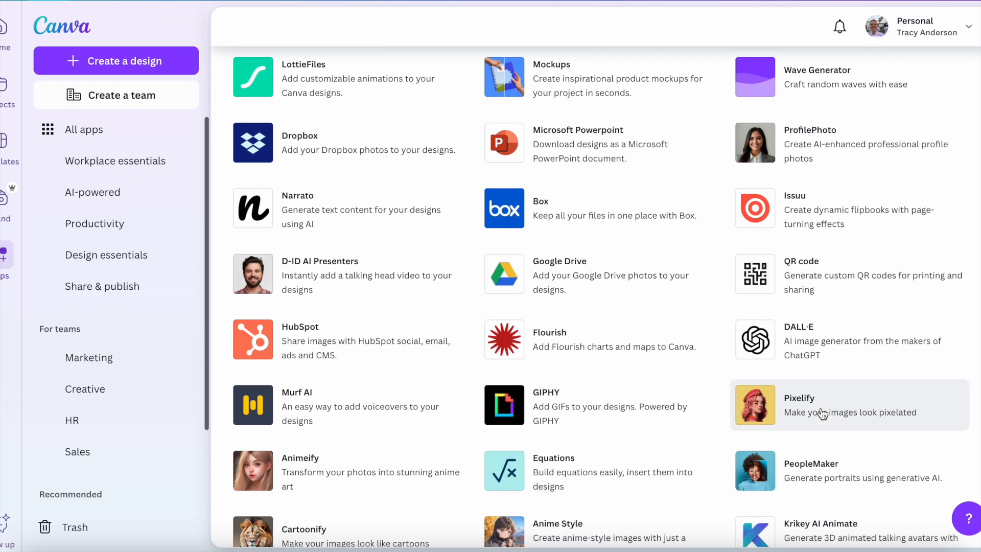
left_click(820, 408)
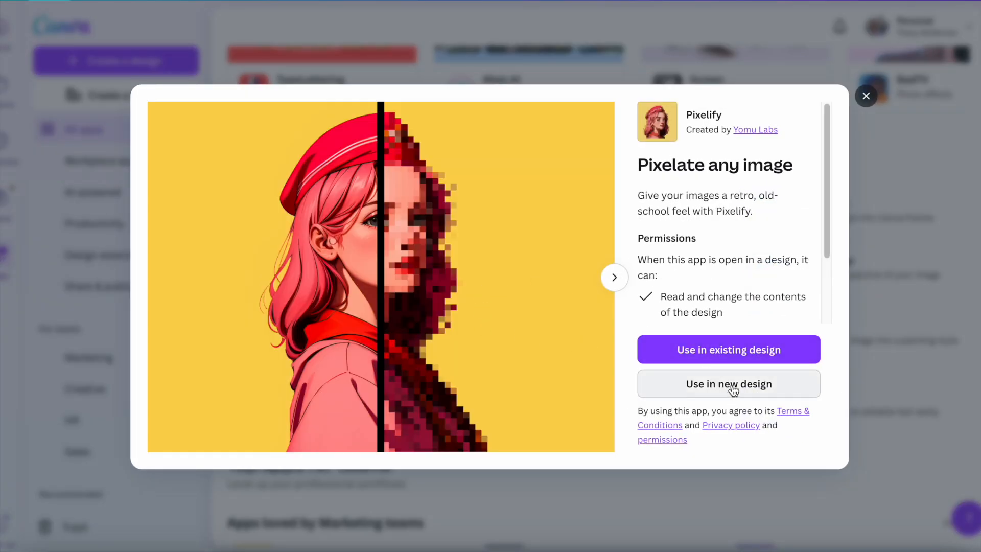
Step: Use Pixelify in a new Instagram Post (Portrait) design of 1080 × 1350 px
left_click(730, 388)
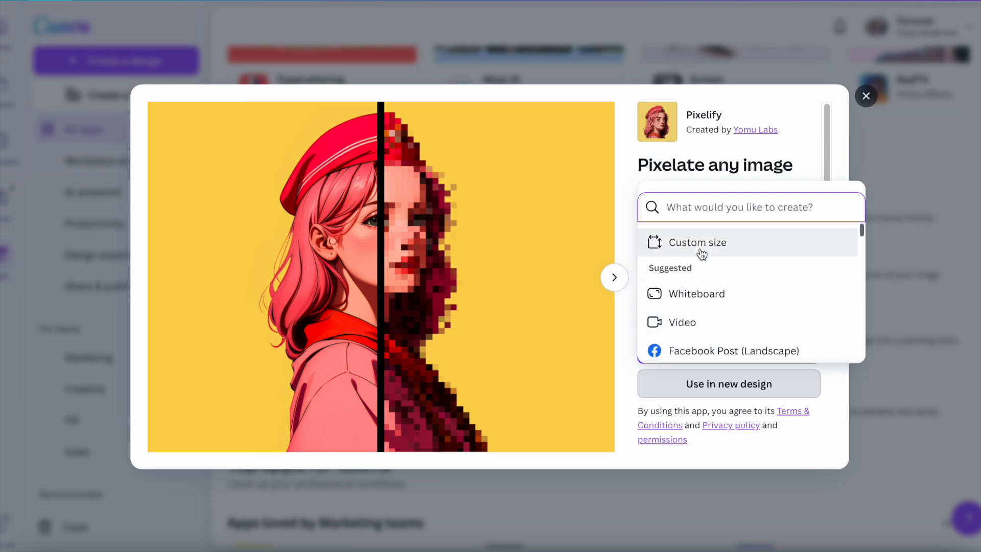
type("instgram")
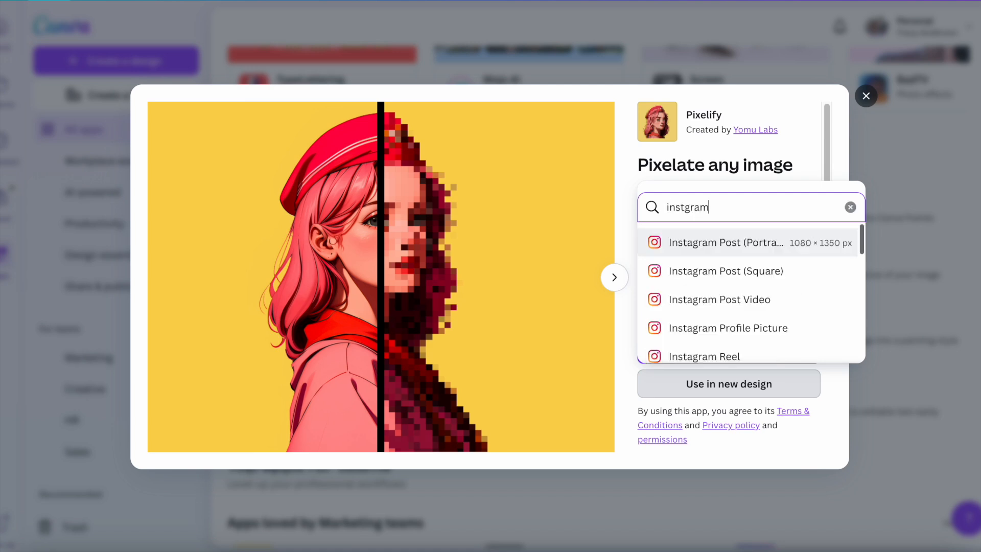
left_click(697, 248)
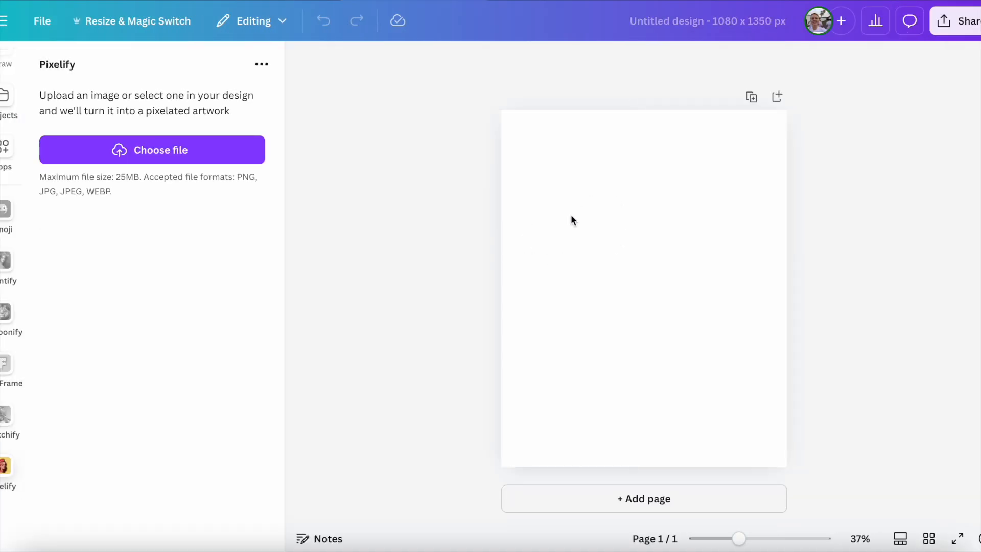
Step: Load the photo IMG_2776 from the August Social Media folder into Pixelify
left_click(192, 145)
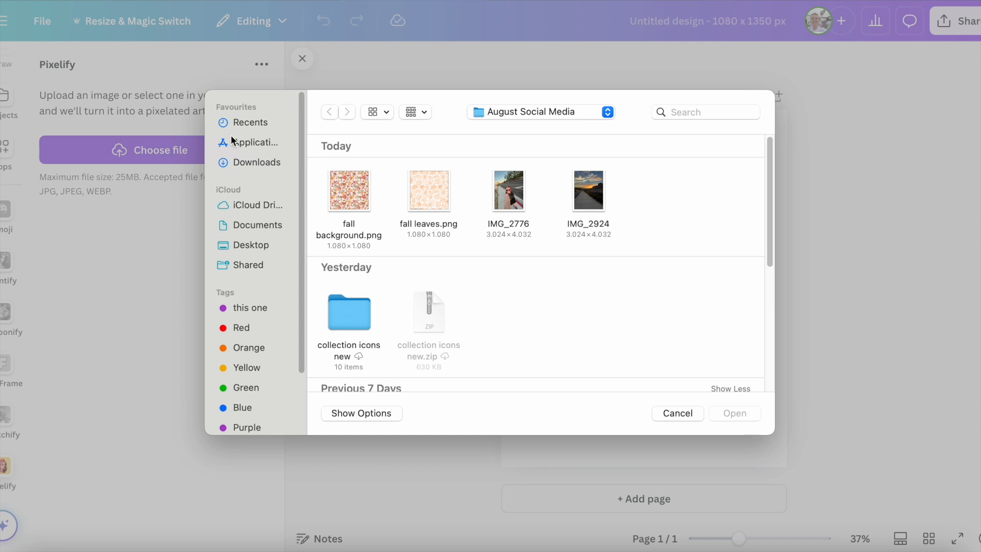
left_click(511, 189)
double_click(511, 189)
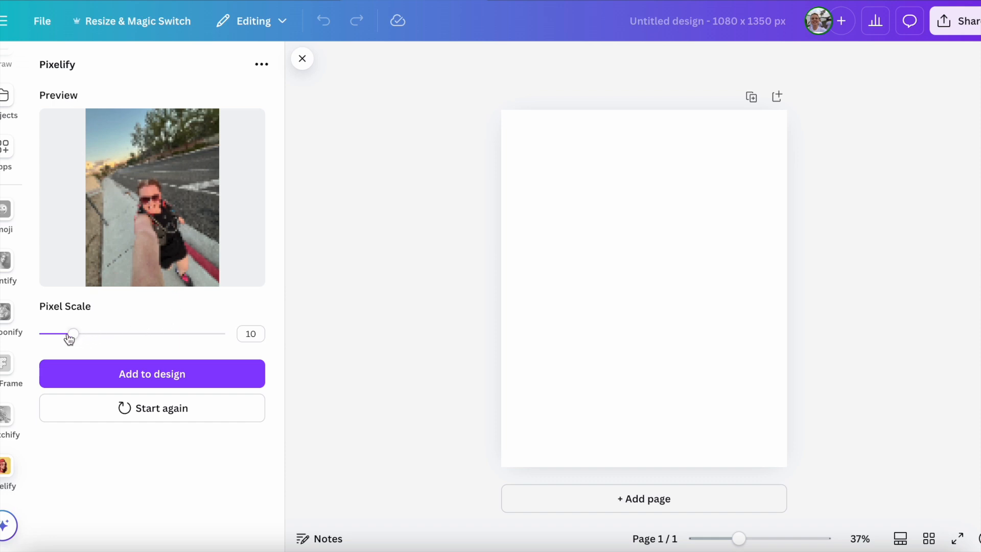
Step: Try a pixel scale of 1, set it to 10 and add the pixelated photo to the design
left_click_drag(78, 341, 38, 337)
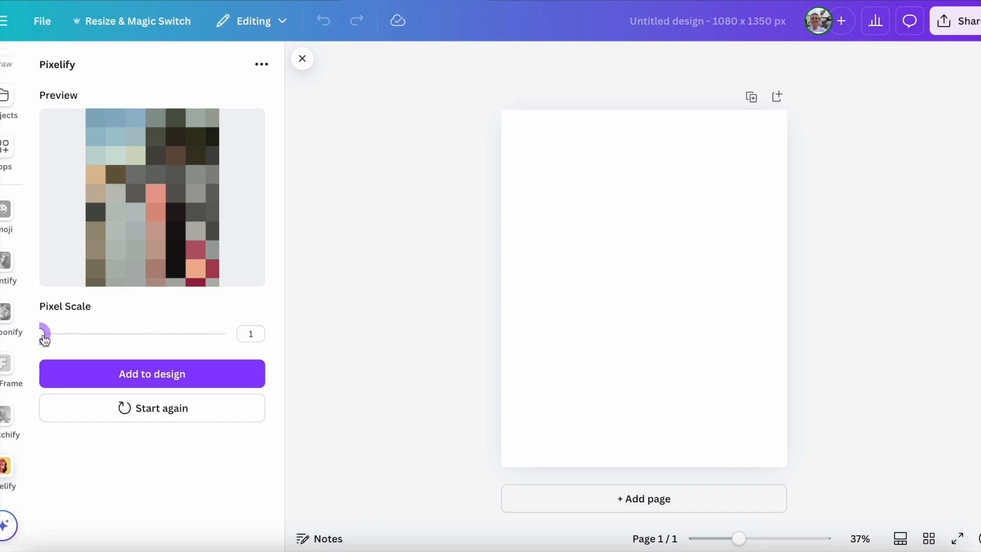
left_click_drag(45, 340, 73, 334)
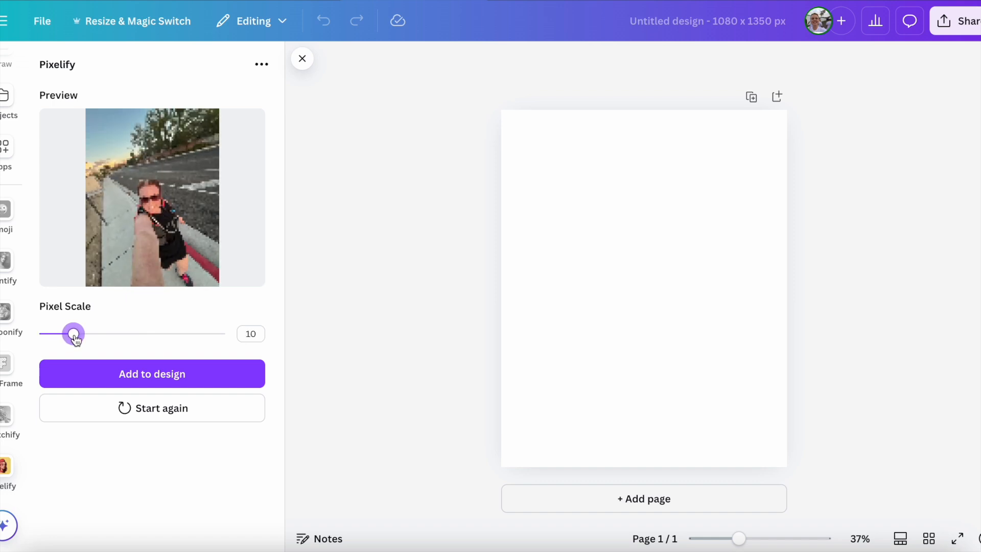
left_click(153, 368)
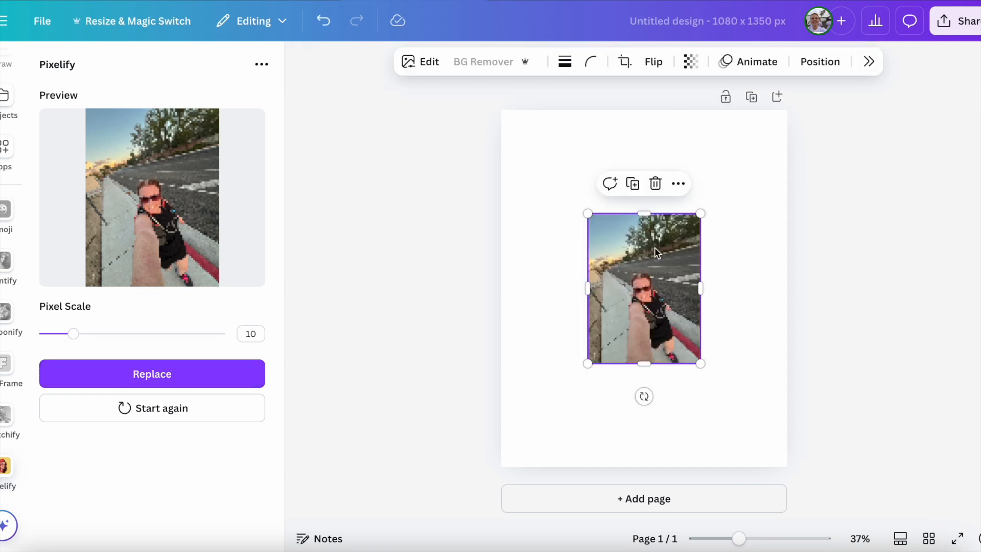
Step: Enlarge the pixelated photo to nearly fill page 1 and centre it with an even white border
left_click_drag(702, 212, 772, 118)
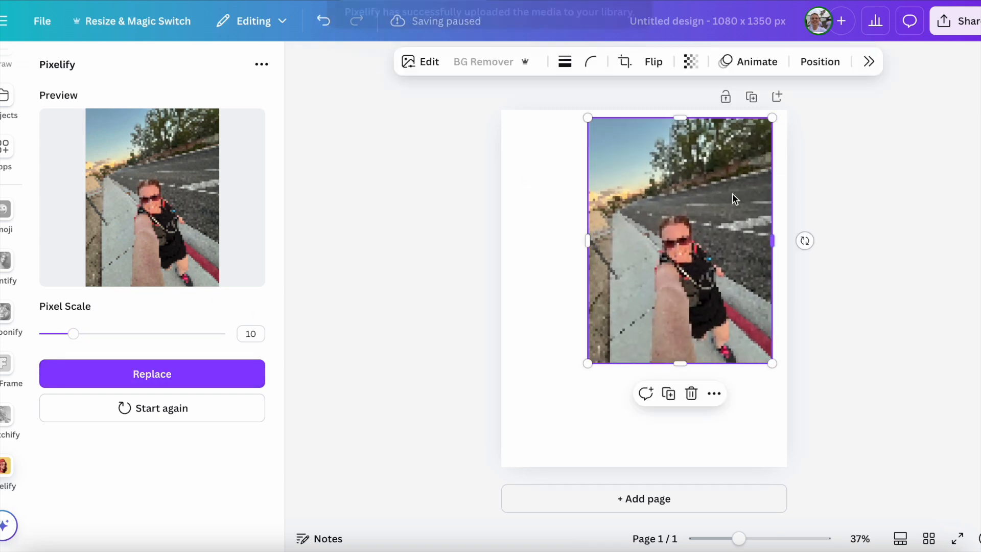
left_click_drag(589, 364, 532, 452)
left_click_drag(633, 388, 626, 401)
left_click(894, 326)
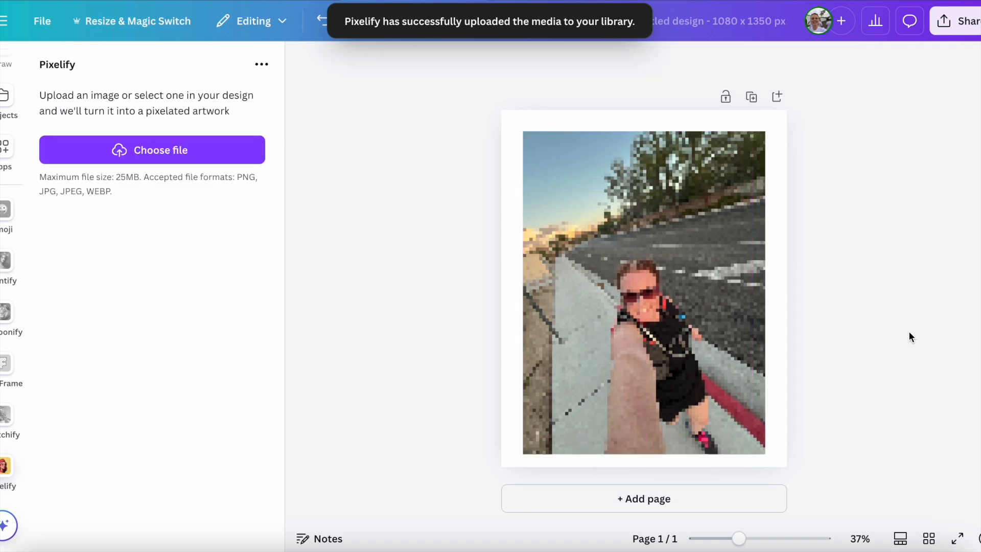